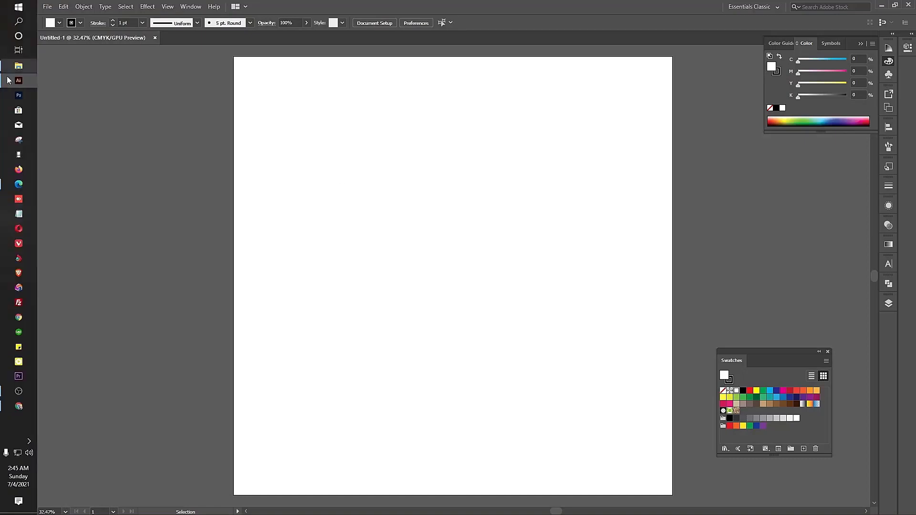
# Place the black-and-white floral element image from the image trace folder into the document and embed it
pyautogui.click(16, 67)
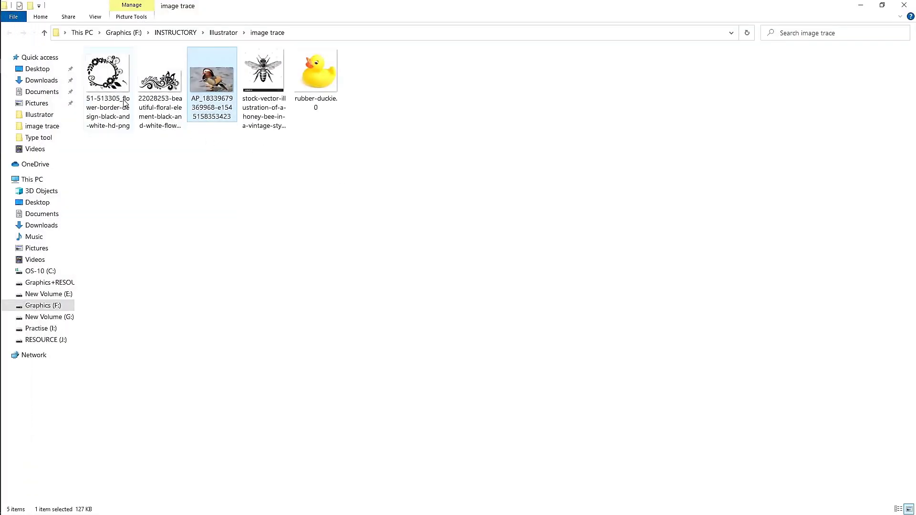
pyautogui.click(163, 88)
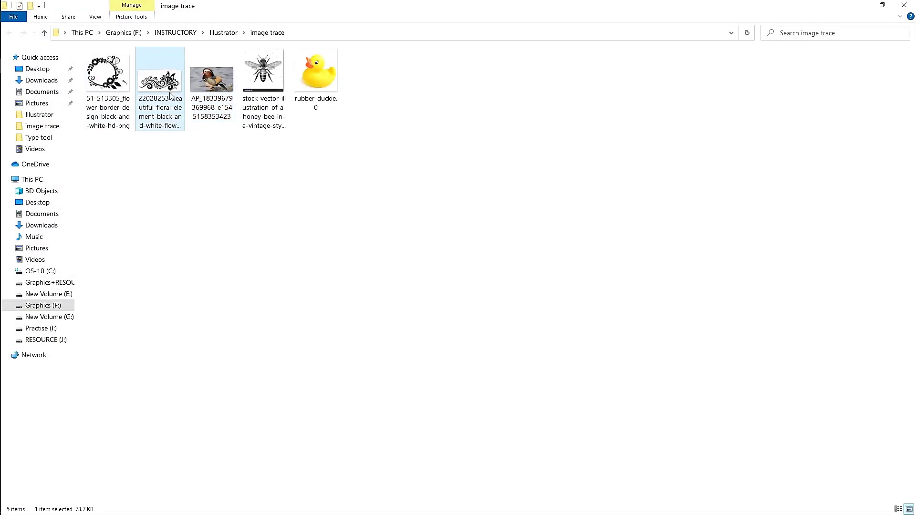
pyautogui.moveTo(165, 89); pyautogui.dragTo(430, 200)
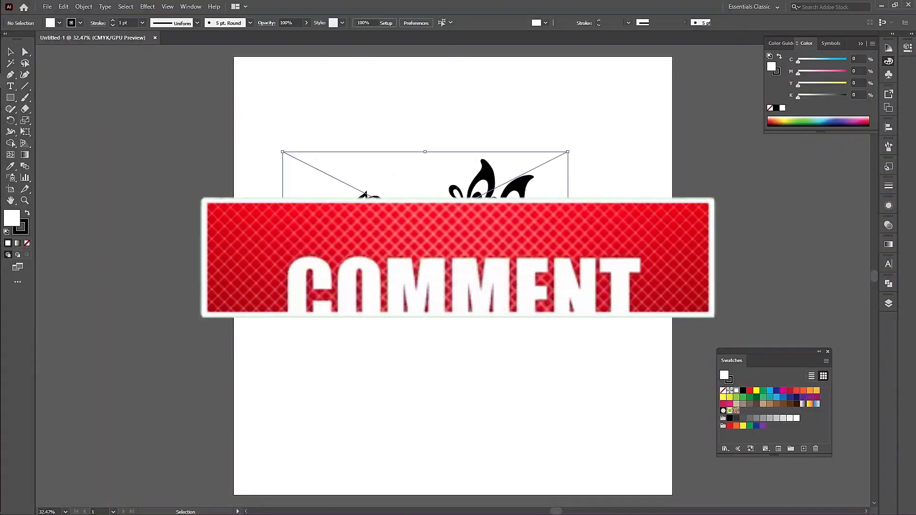
pyautogui.click(164, 24)
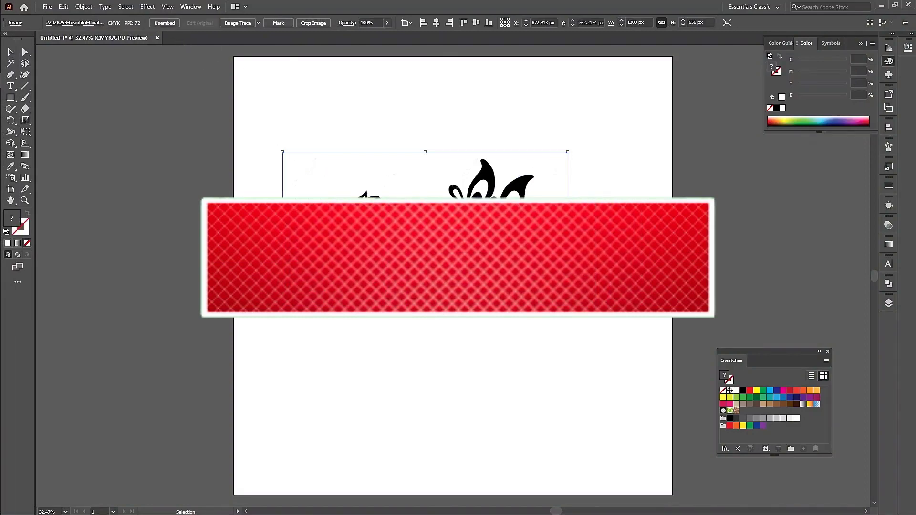
# Move the floral image toward the middle of the artboard and enlarge it proportionally to about 1665 px wide
pyautogui.moveTo(425, 229); pyautogui.dragTo(445, 277)
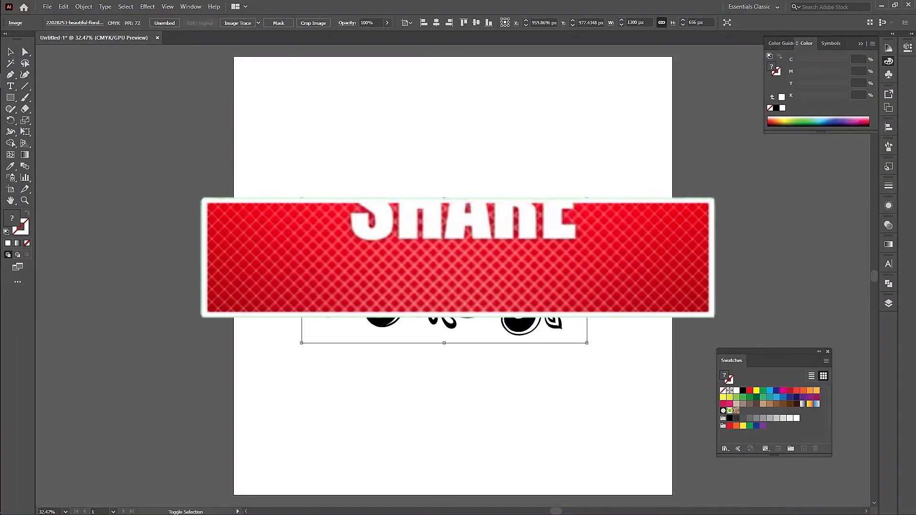
pyautogui.moveTo(586, 200); pyautogui.dragTo(626, 179)
pyautogui.click(519, 131)
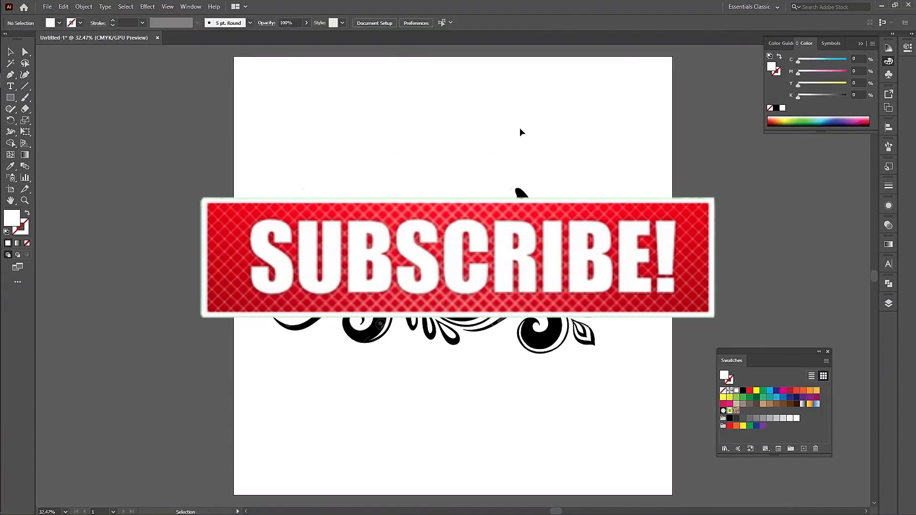
pyautogui.moveTo(339, 149); pyautogui.dragTo(547, 359)
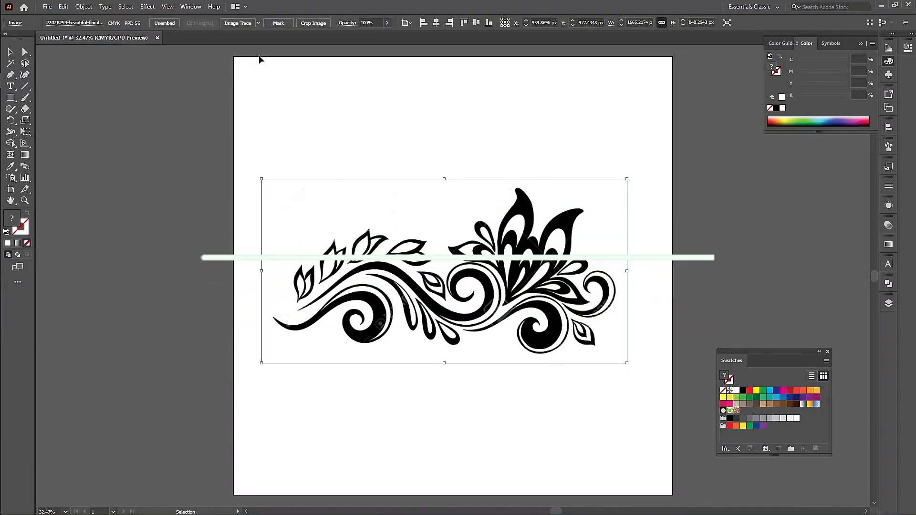
# Image Trace the floral image with the default preset and expand the tracing result into editable paths
pyautogui.click(231, 23)
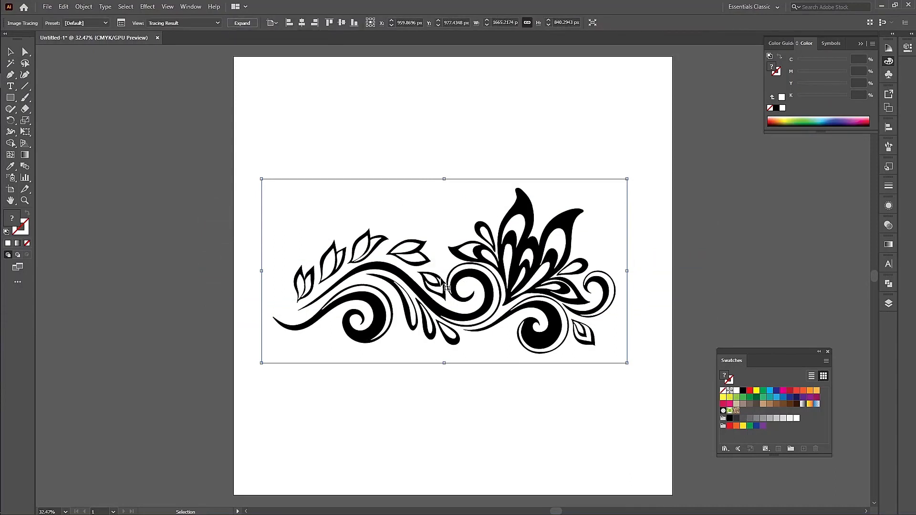
pyautogui.click(246, 24)
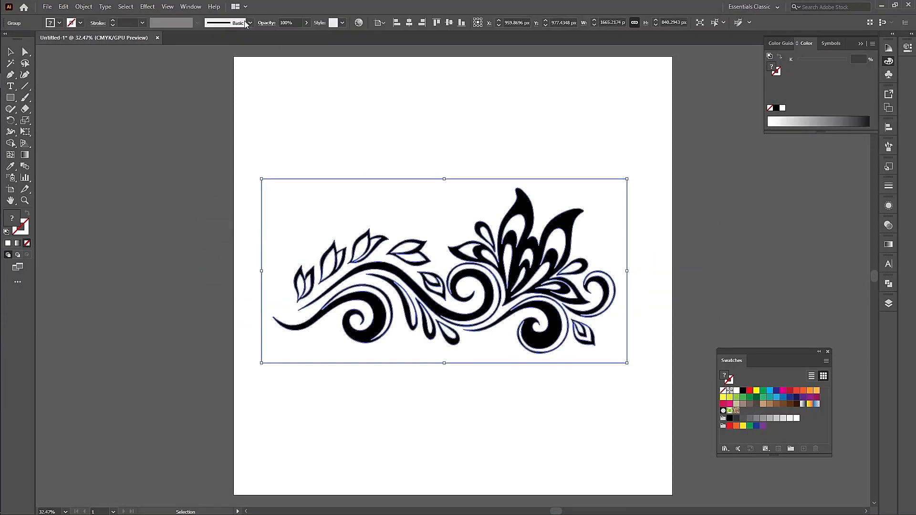
pyautogui.moveTo(420, 287); pyautogui.dragTo(204, 234)
pyautogui.hotkey('ctrl', 'z')
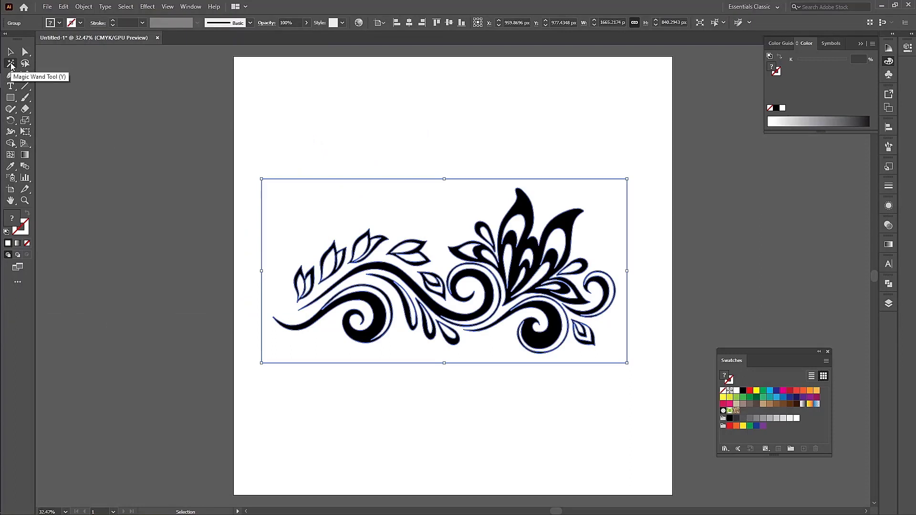
# Select all white areas of the expanded tracing with the Magic Wand and delete them, keeping only the black artwork
pyautogui.click(12, 64)
pyautogui.click(298, 208)
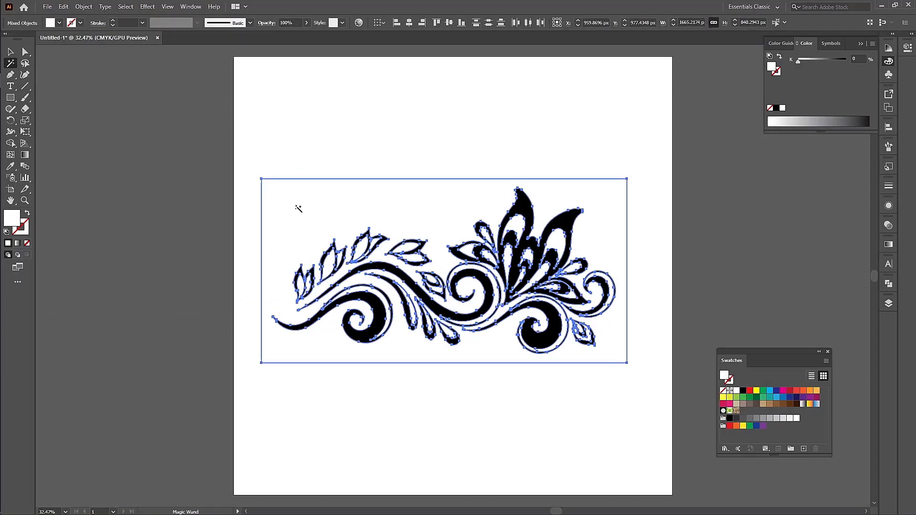
pyautogui.hotkey('ctrl', 'shift', 'a')
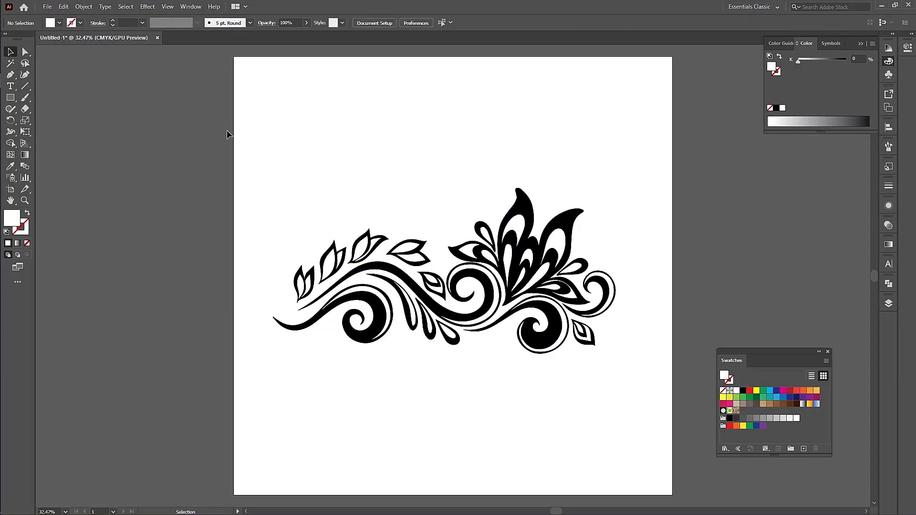
# Move the black floral artwork off the artboard and try enlarging it to about 3837 px wide
pyautogui.moveTo(266, 127); pyautogui.dragTo(610, 362)
pyautogui.moveTo(527, 217); pyautogui.dragTo(234, 140)
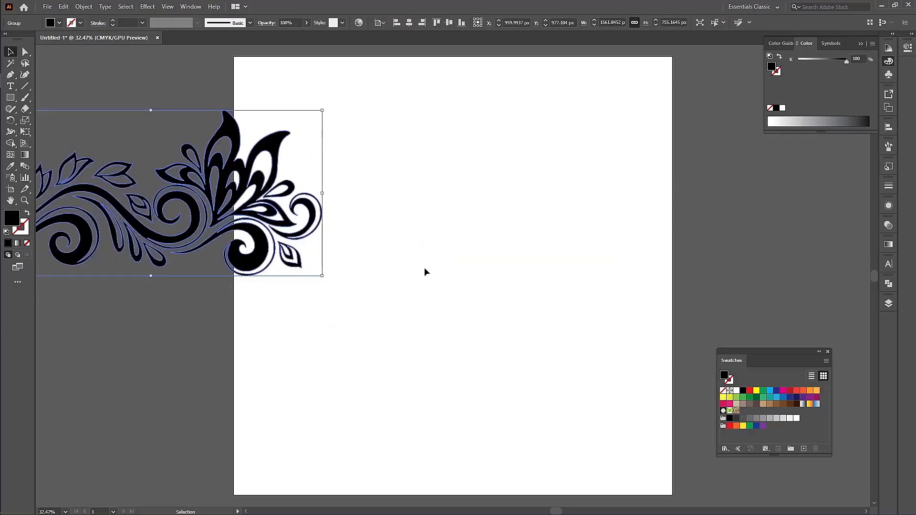
pyautogui.moveTo(303, 337); pyautogui.dragTo(569, 410)
pyautogui.moveTo(529, 327); pyautogui.dragTo(358, 289)
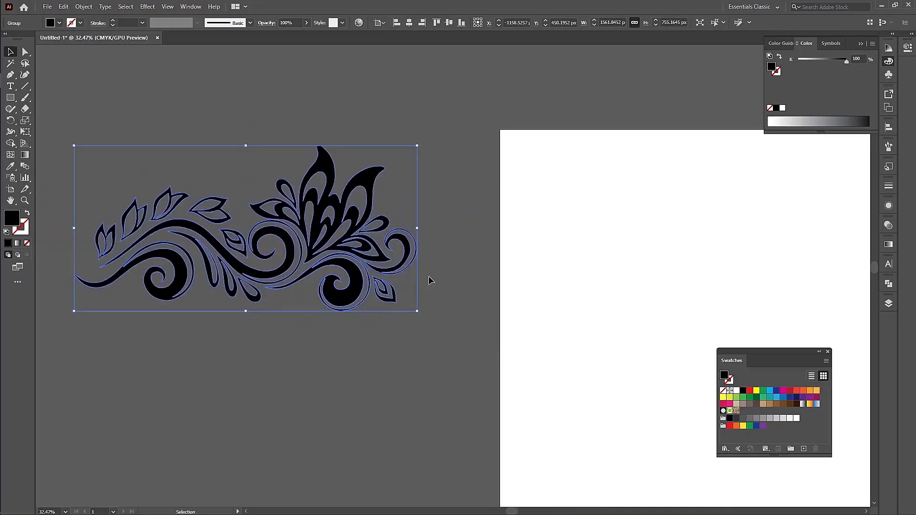
pyautogui.moveTo(420, 227); pyautogui.dragTo(667, 266)
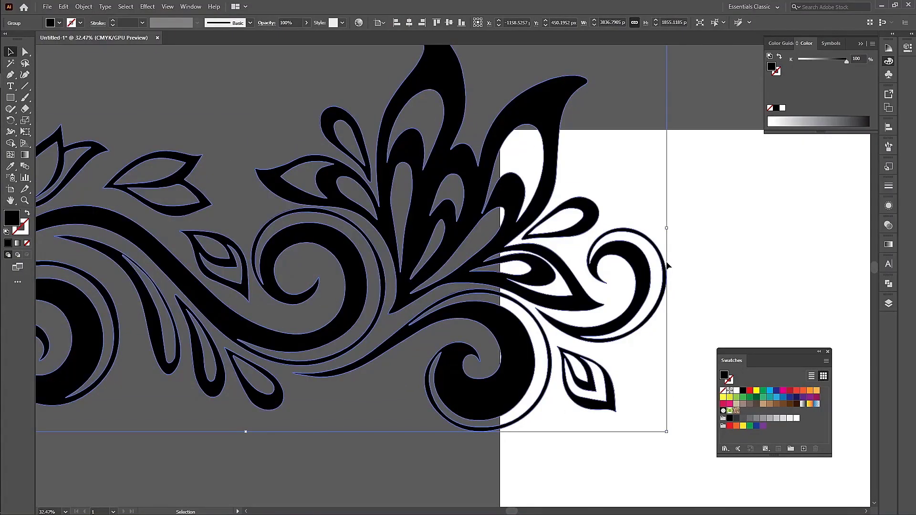
pyautogui.hotkey('ctrl', 'z')
# Position the floral artwork on the artboard, centered horizontally at X 1000 px
pyautogui.moveTo(402, 292); pyautogui.dragTo(423, 311)
pyautogui.moveTo(361, 307); pyautogui.dragTo(505, 387)
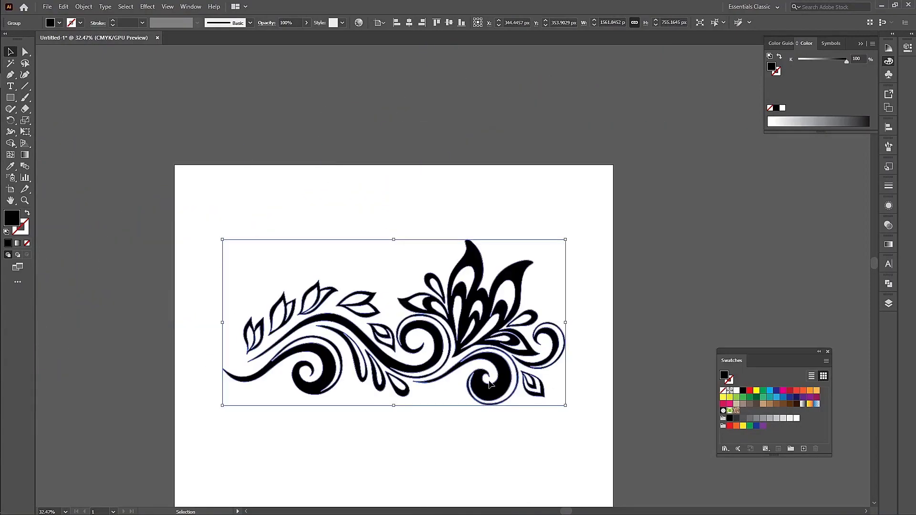
# Convert the floral artwork into a Live Paint group with the Live Paint Bucket
pyautogui.click(10, 143)
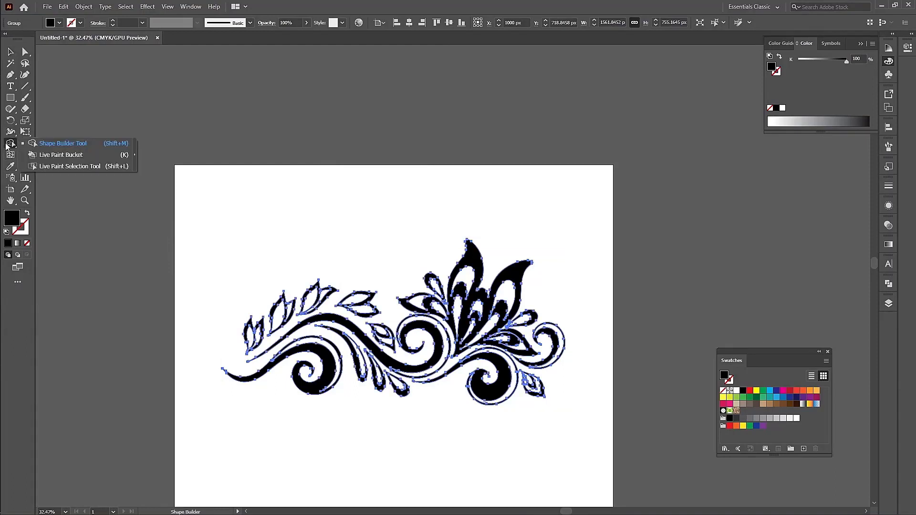
pyautogui.click(65, 157)
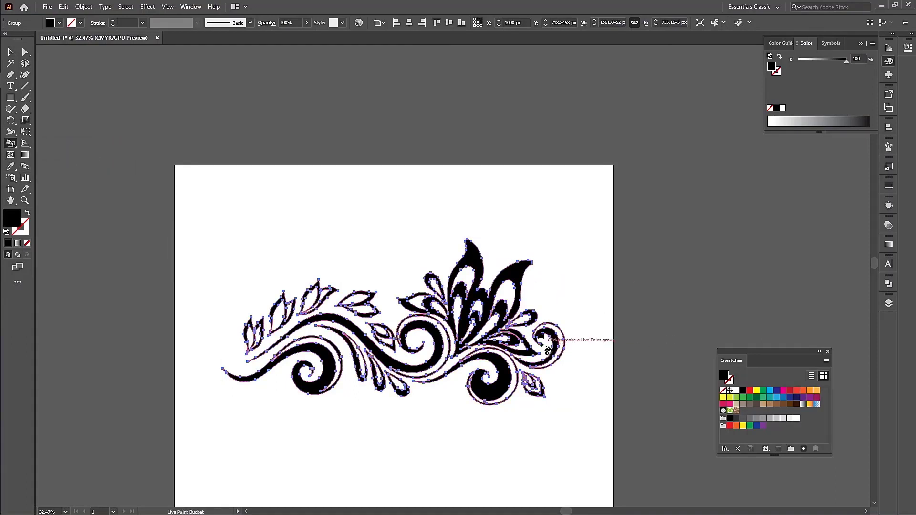
pyautogui.click(503, 391)
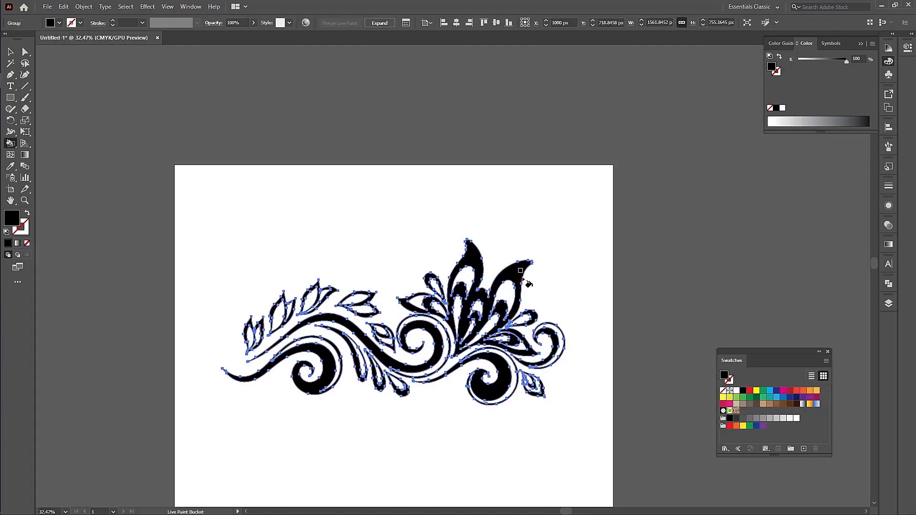
# Choose the red swatch and fill the inner area of the flower's large right petal with it
pyautogui.click(748, 392)
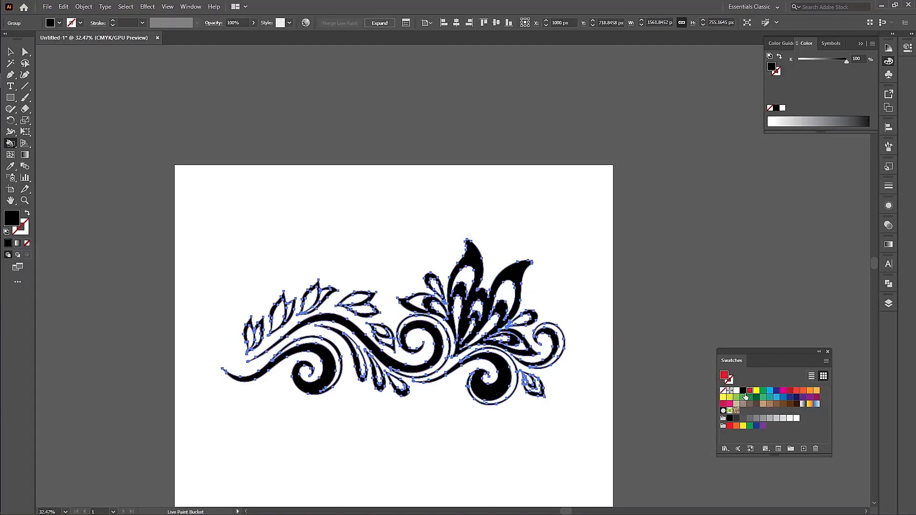
pyautogui.click(520, 280)
pyautogui.hotkey('ctrl', 'z')
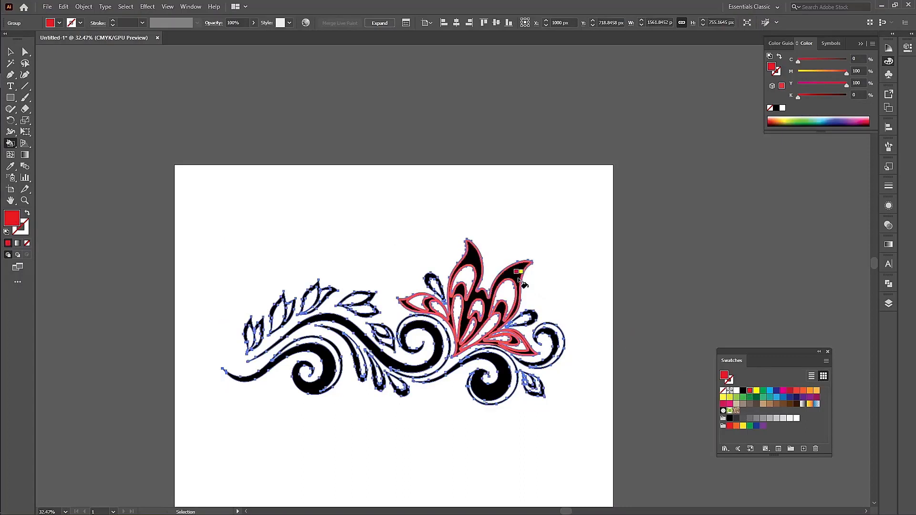
pyautogui.click(509, 295)
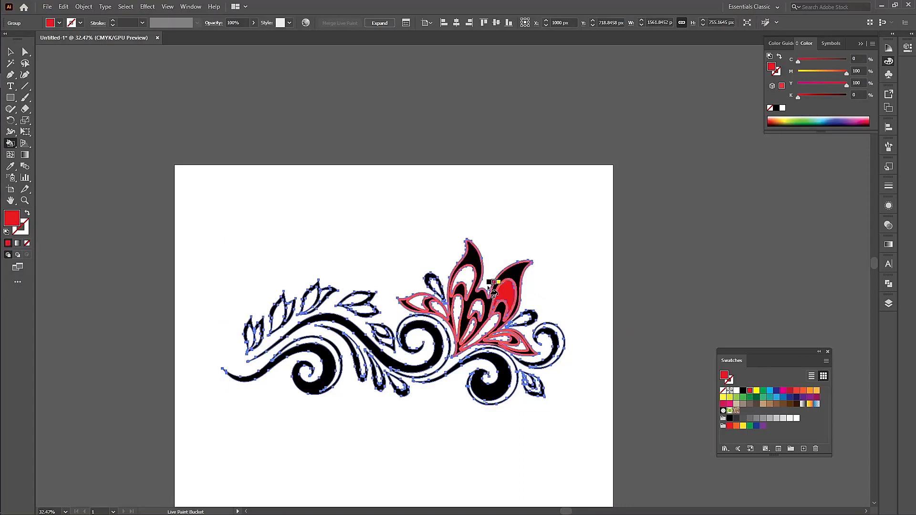
# Fill the flower's large left petal and the narrow petal below it with yellow, and the small center petal with green
pyautogui.click(470, 278)
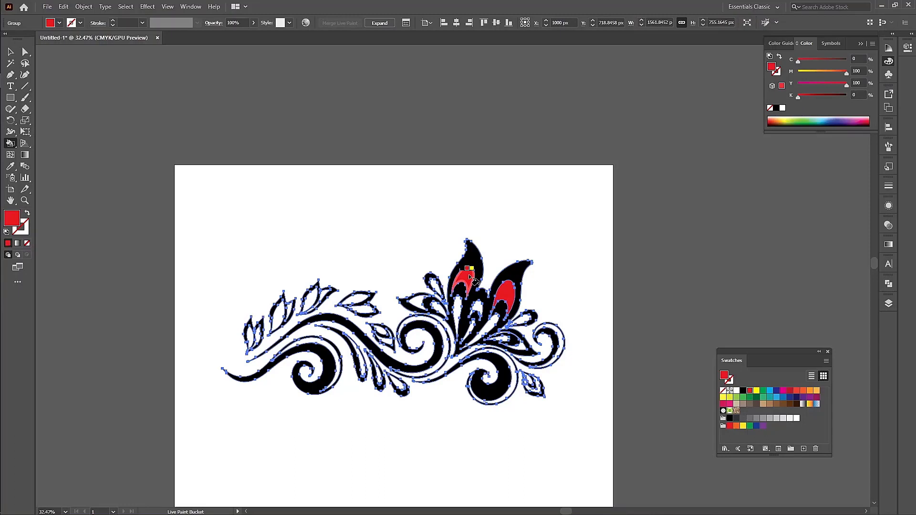
pyautogui.press('Right')
pyautogui.click(470, 277)
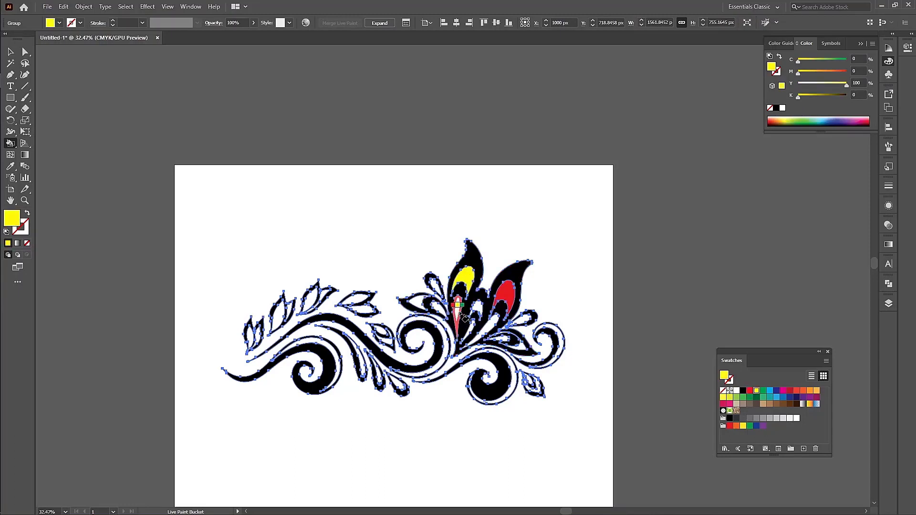
pyautogui.click(457, 315)
pyautogui.press('Right')
pyautogui.click(476, 310)
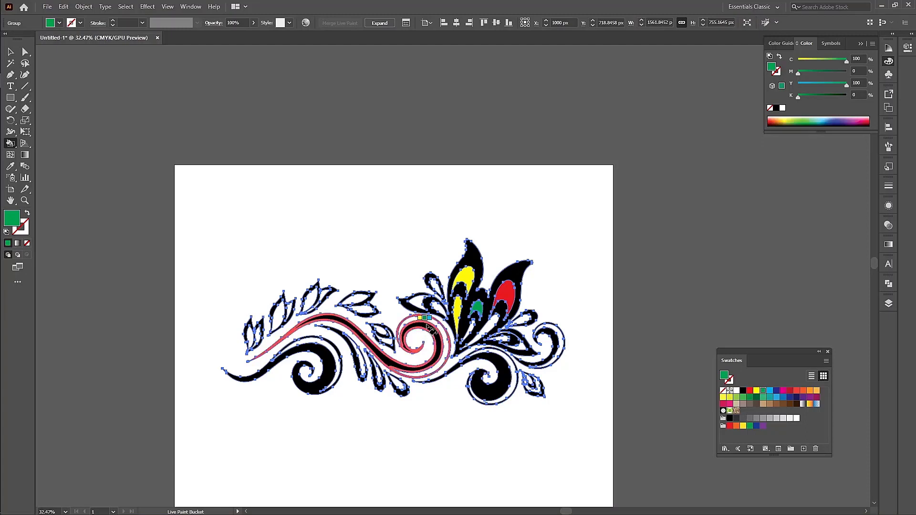
# Fill the flower's left leaf with cyan, the small drop above it with dark blue, and the lower right petal with magenta
pyautogui.press('Right')
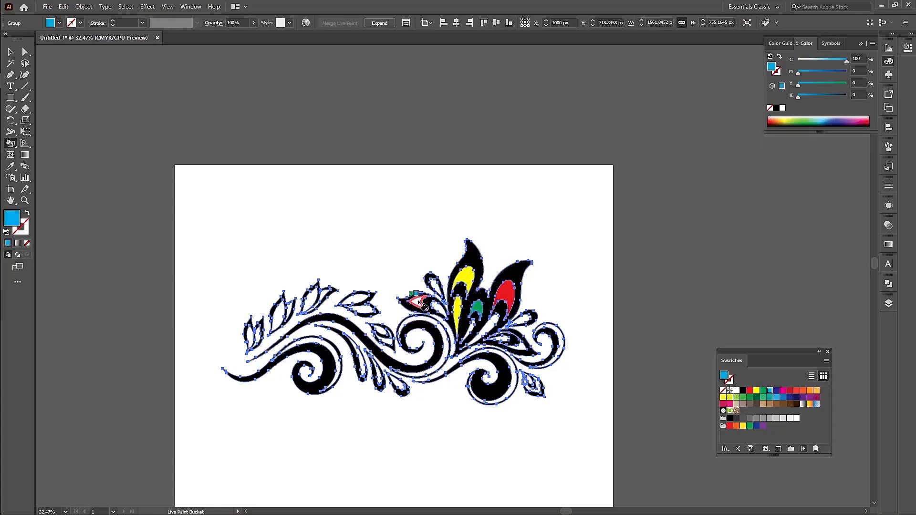
pyautogui.press('Right')
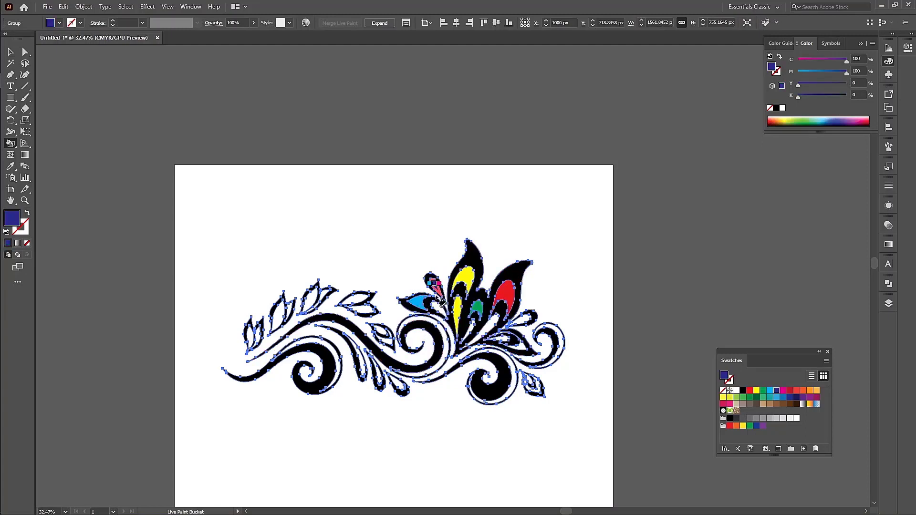
pyautogui.click(435, 286)
pyautogui.press('Right')
pyautogui.click(505, 339)
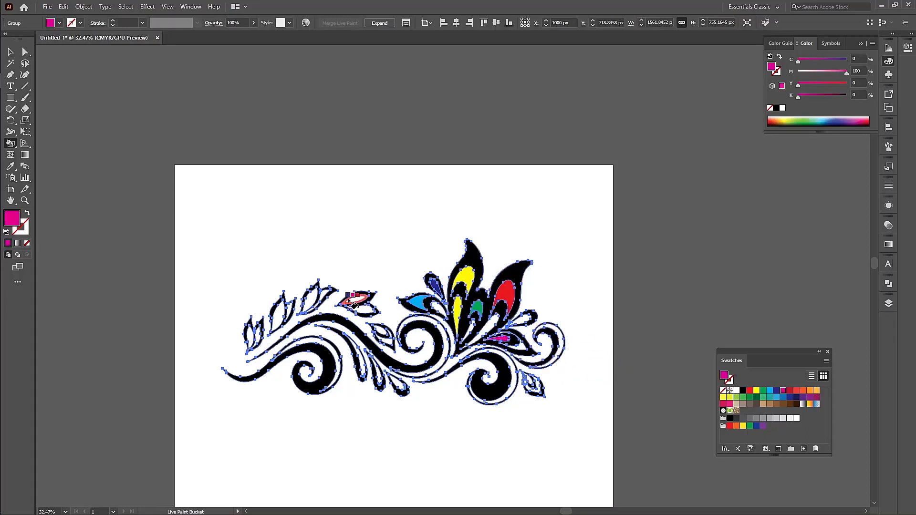
# Color the two leaf pairs nearest the flower: dark red and orange on one, red and orange-red on the other
pyautogui.press('Right')
pyautogui.click(314, 298)
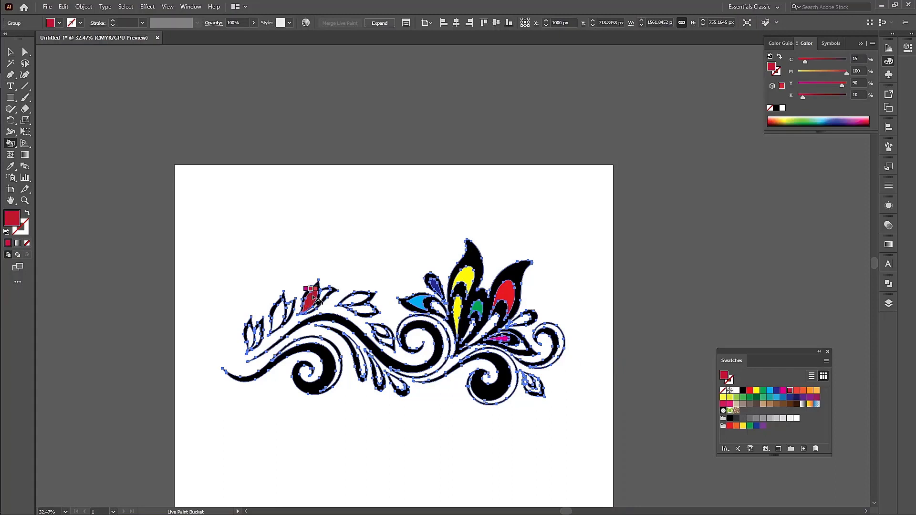
pyautogui.press('Right')
pyautogui.press('Right')
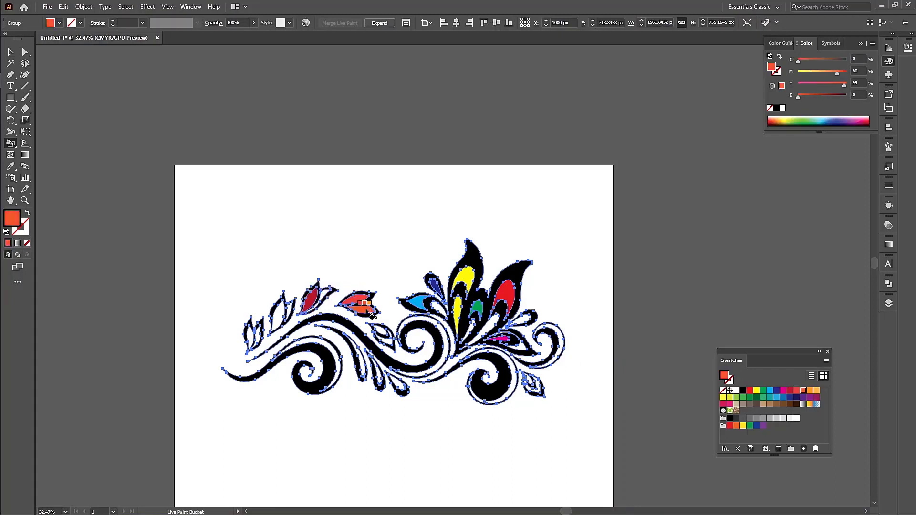
pyautogui.press('Right')
pyautogui.click(327, 297)
# Color the two leftmost leaf pairs: light orange and yellow on one, yellow-green and green on the outermost one
pyautogui.press('Right')
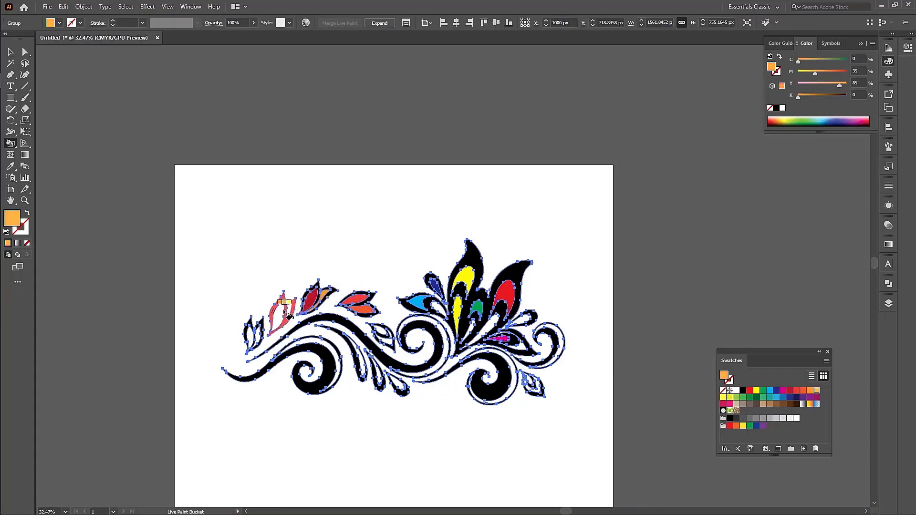
pyautogui.click(286, 312)
pyautogui.press('Right')
pyautogui.press('Right')
pyautogui.click(251, 338)
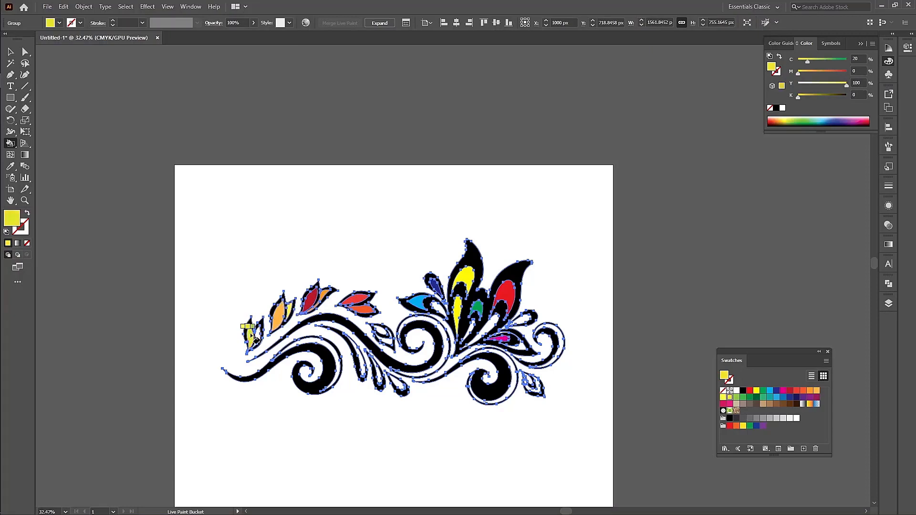
pyautogui.press('Right')
pyautogui.click(253, 339)
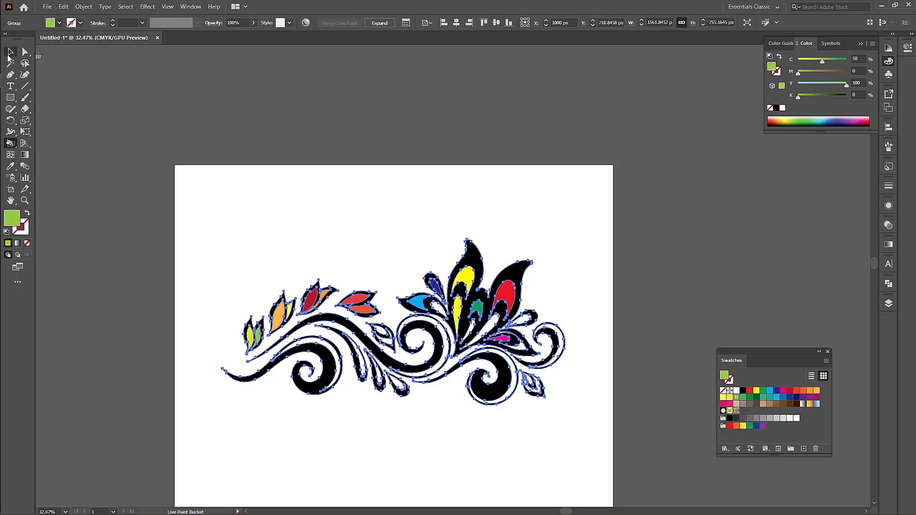
# Select the whole colored floral artwork, shrink it, and place it on the canvas beyond the artboard's upper right
pyautogui.click(11, 52)
pyautogui.click(290, 219)
pyautogui.moveTo(177, 237); pyautogui.dragTo(584, 483)
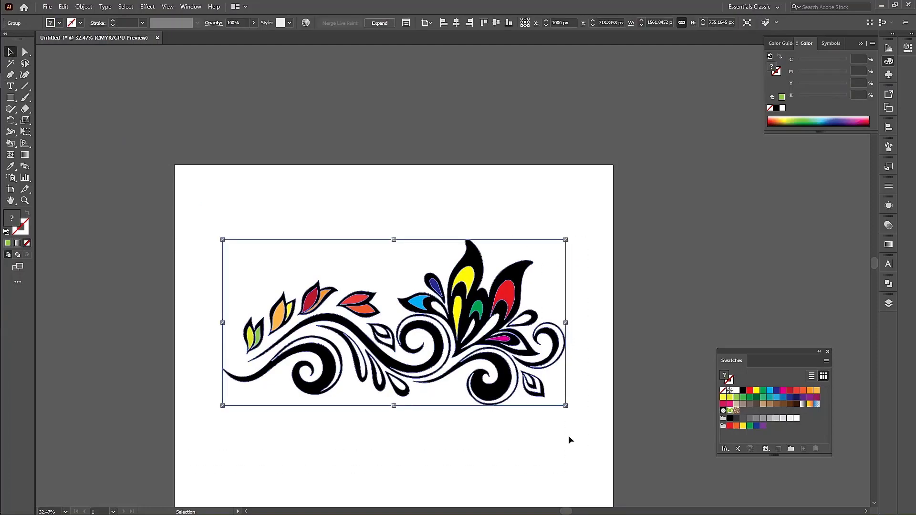
pyautogui.moveTo(567, 324); pyautogui.dragTo(787, 185)
pyautogui.click(704, 259)
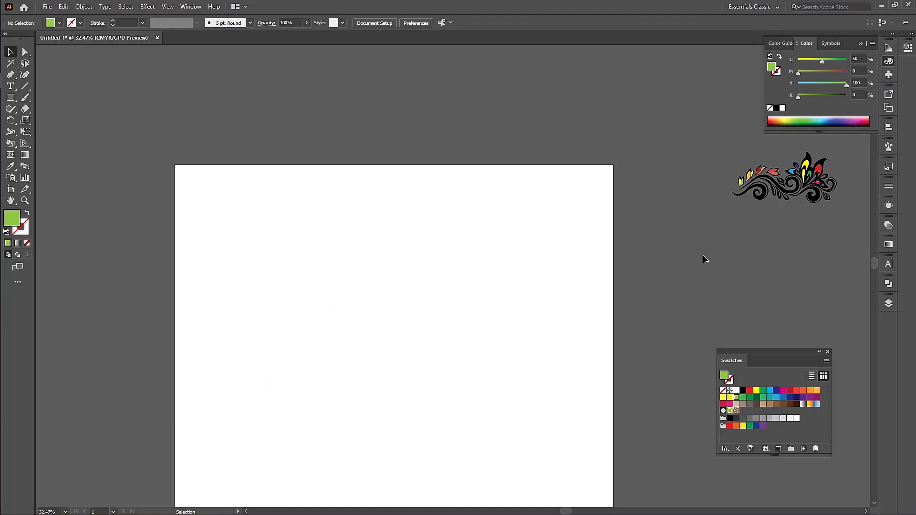
# Try to place the 51-513305 flower border PNG from the image trace folder into the Illustrator document
pyautogui.click(19, 66)
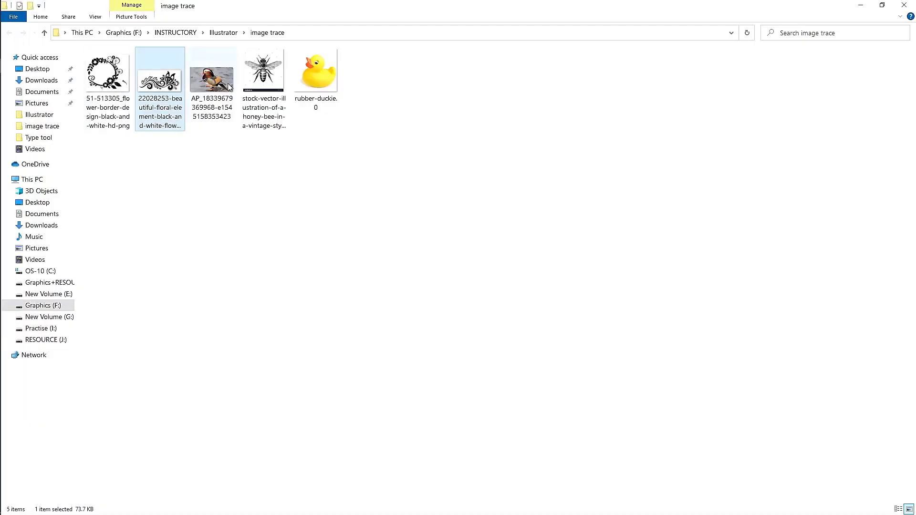
pyautogui.moveTo(122, 75); pyautogui.dragTo(23, 79)
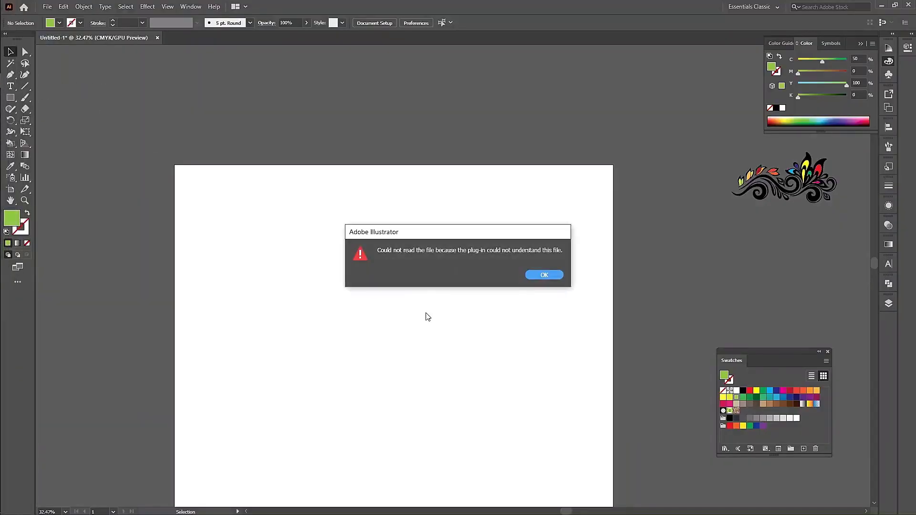
pyautogui.click(545, 275)
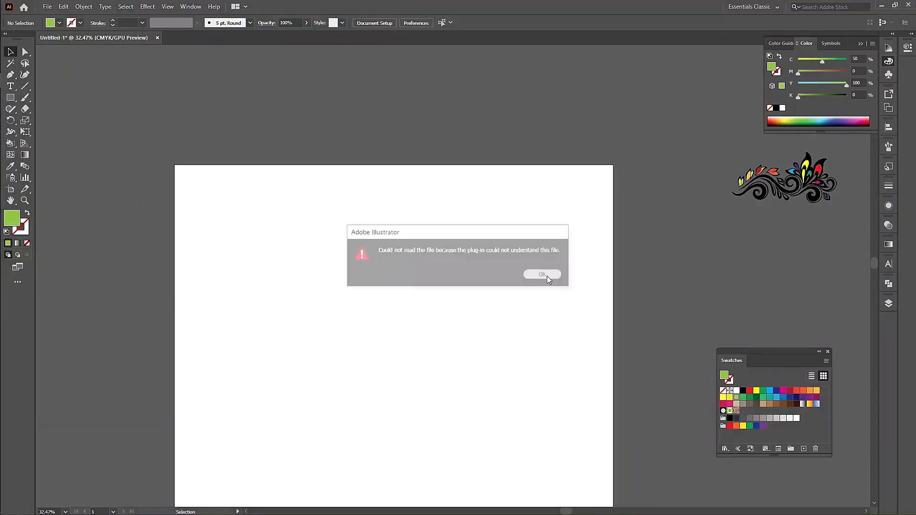
# Switch to File Explorer and open the 51-513305 flower border picture in Paint
pyautogui.click(16, 67)
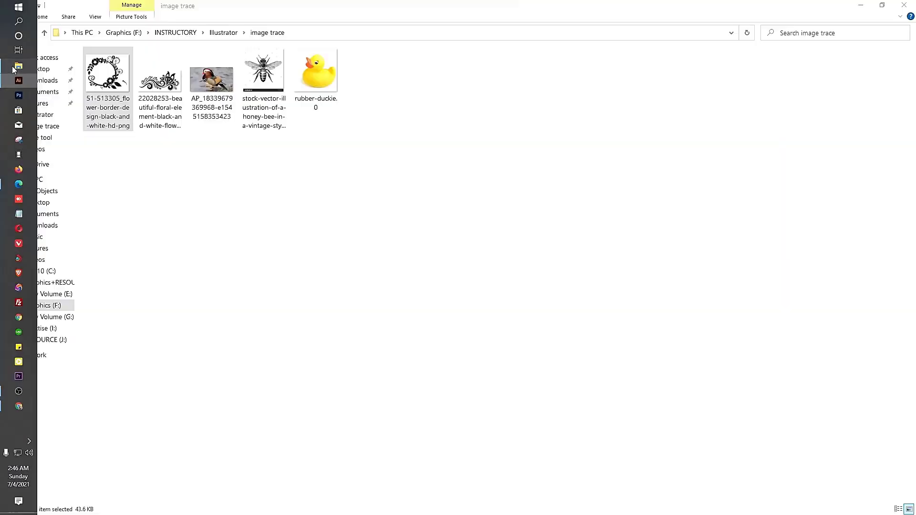
pyautogui.rightClick(103, 85)
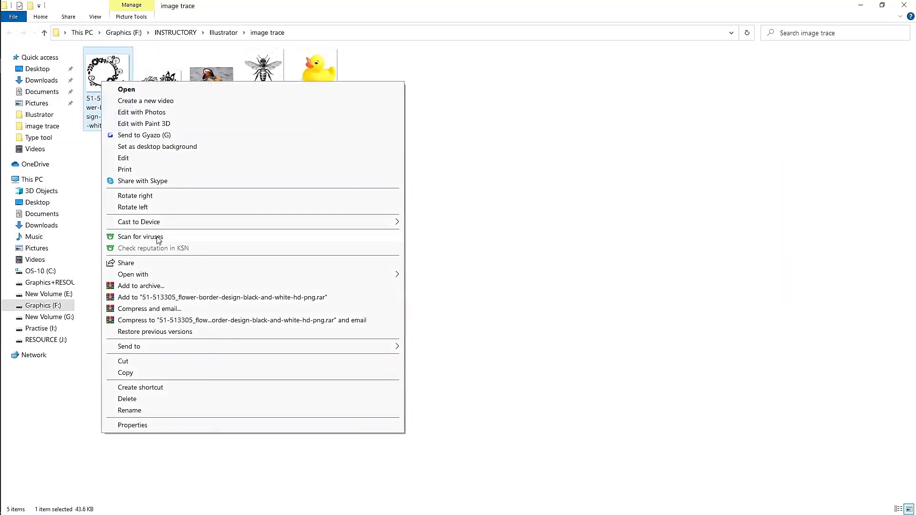
pyautogui.moveTo(142, 277)
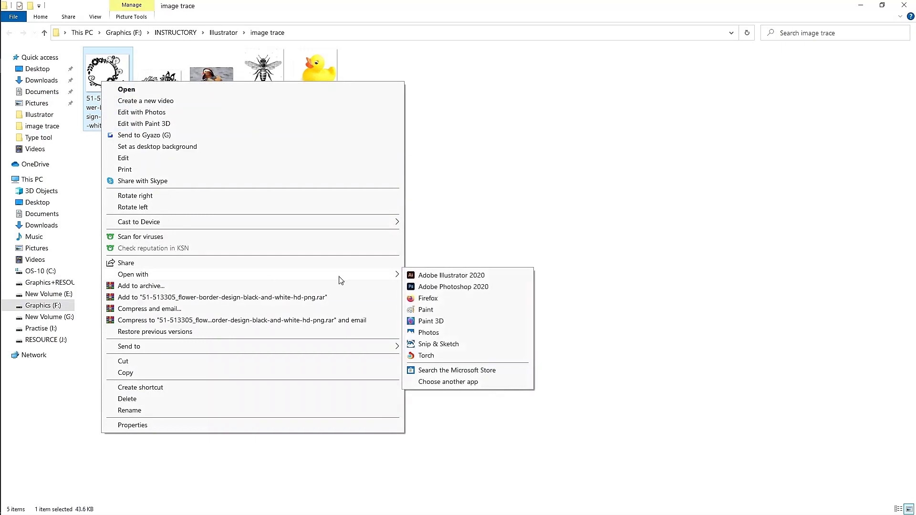
pyautogui.click(447, 309)
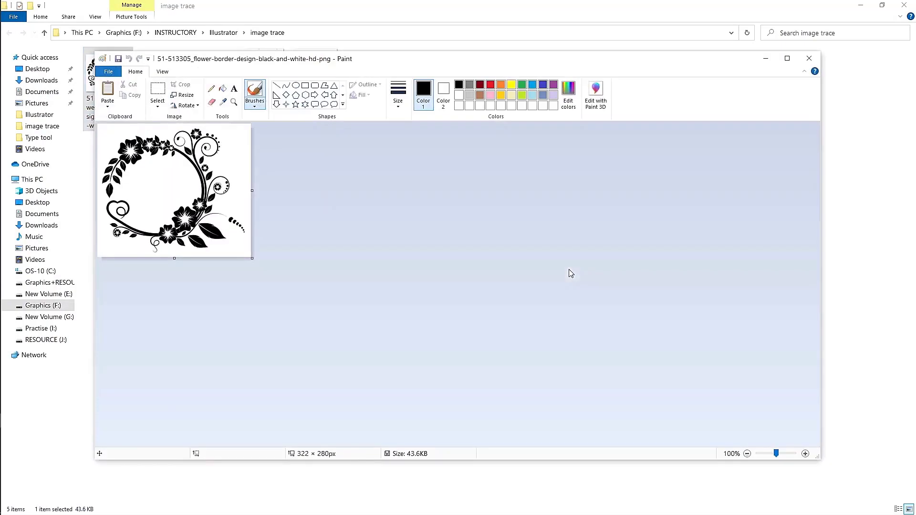
# Save the picture as a JPEG named cgbfxvbfdx in the INSTRUCTORY > Illustrator > image trace folder on Graphics (F:), and close Paint
pyautogui.click(108, 72)
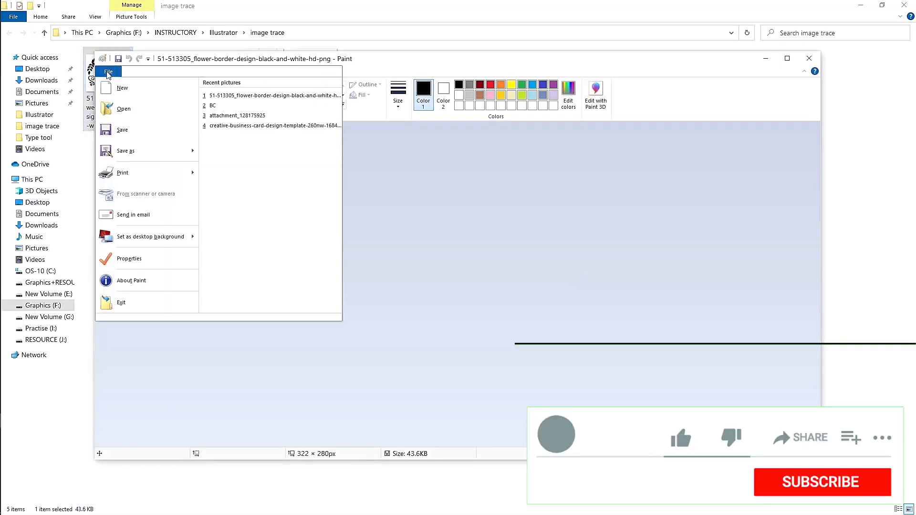
pyautogui.click(146, 156)
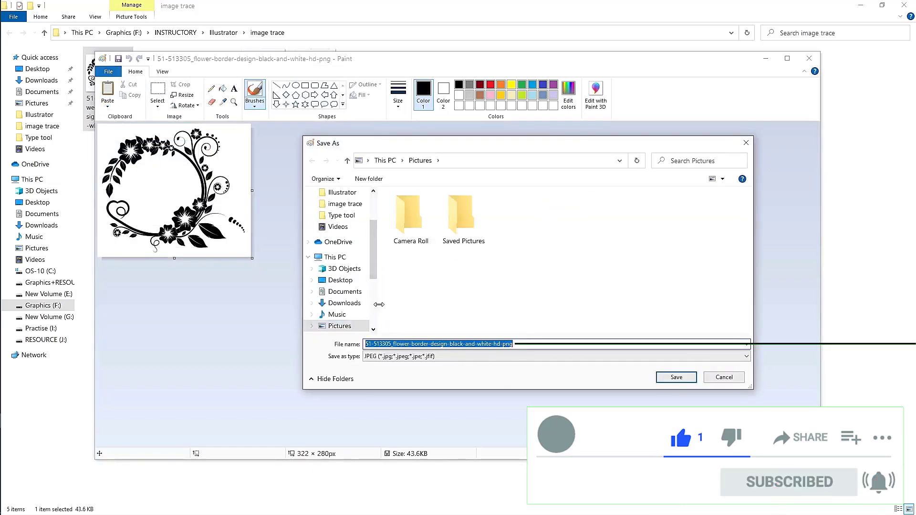
pyautogui.scroll(-3, 361, 278)
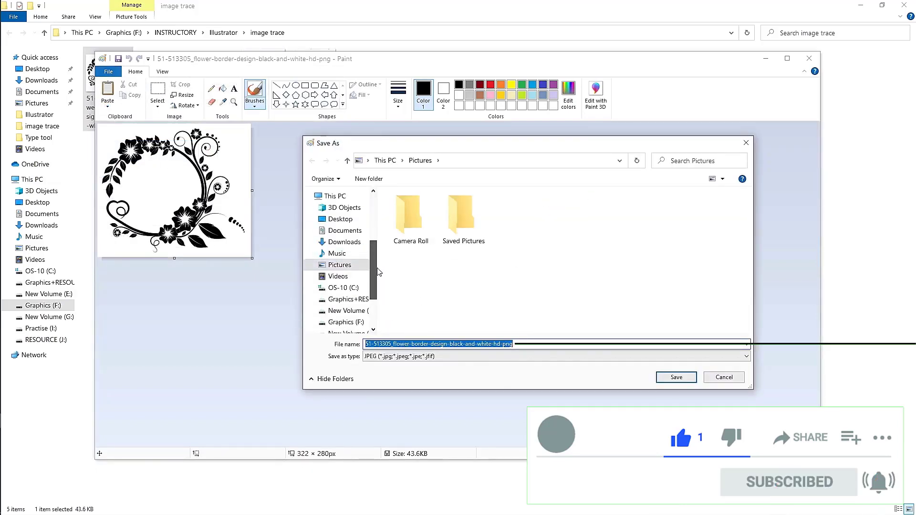
pyautogui.click(357, 284)
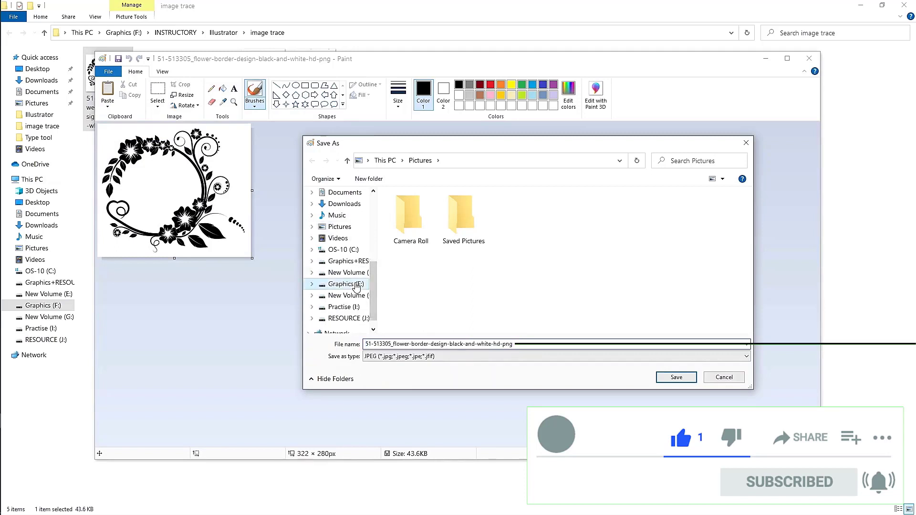
pyautogui.doubleClick(423, 222)
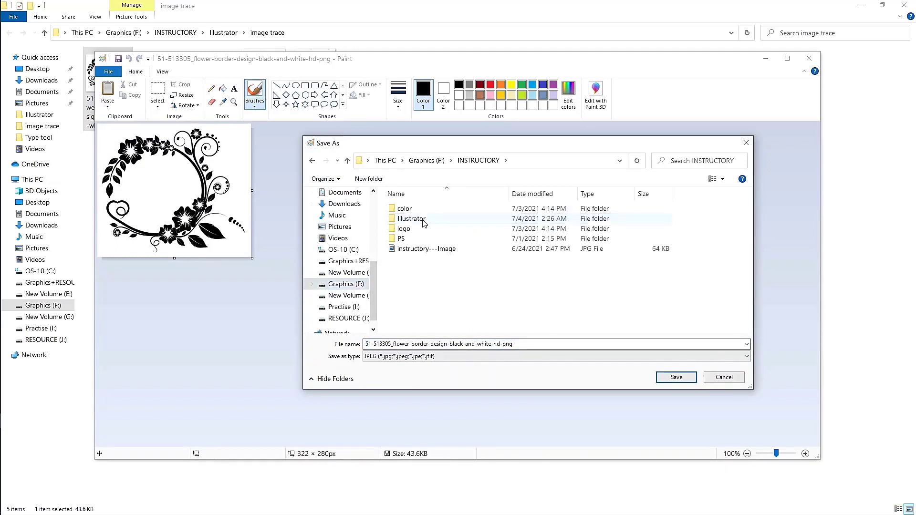
pyautogui.doubleClick(423, 222)
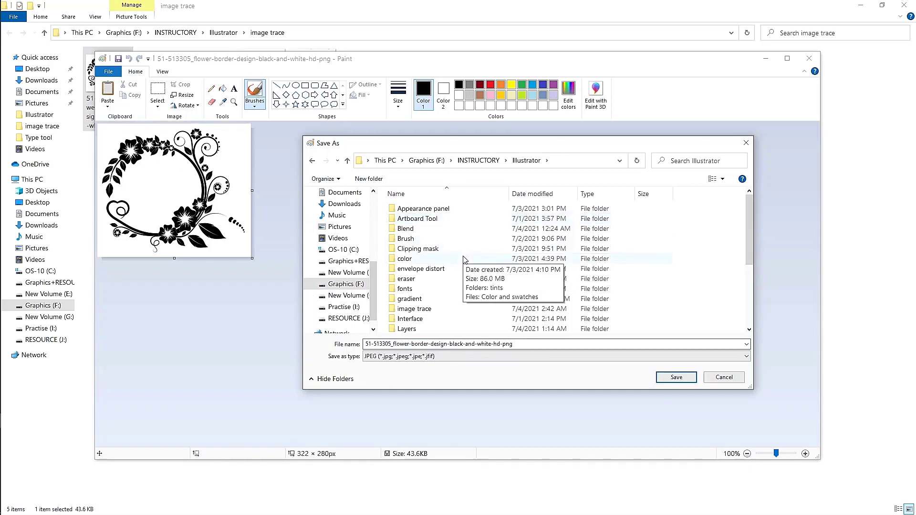
pyautogui.doubleClick(436, 309)
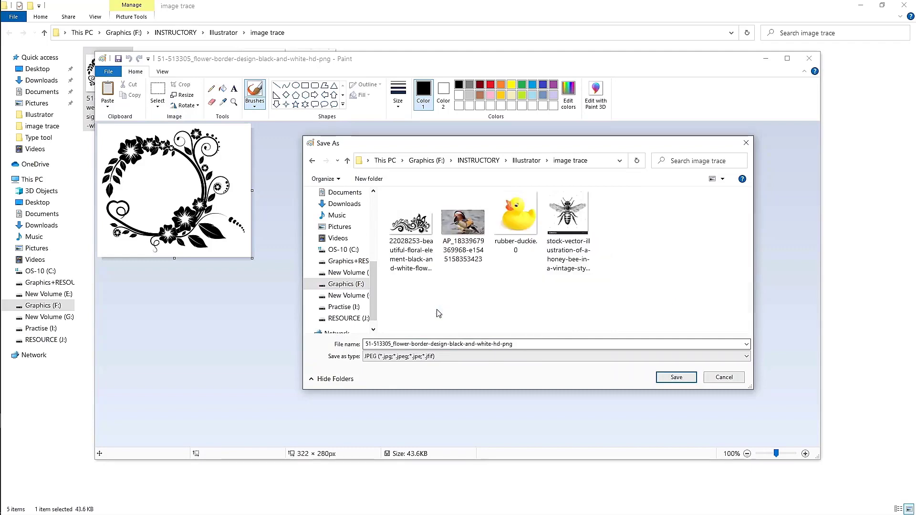
pyautogui.doubleClick(523, 344)
pyautogui.write('cgbfxvbfdx')
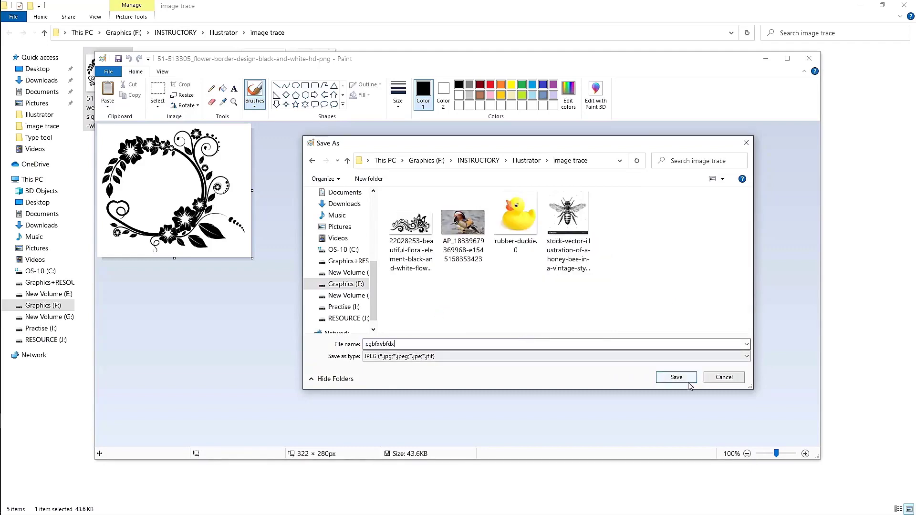
pyautogui.click(683, 377)
pyautogui.click(809, 58)
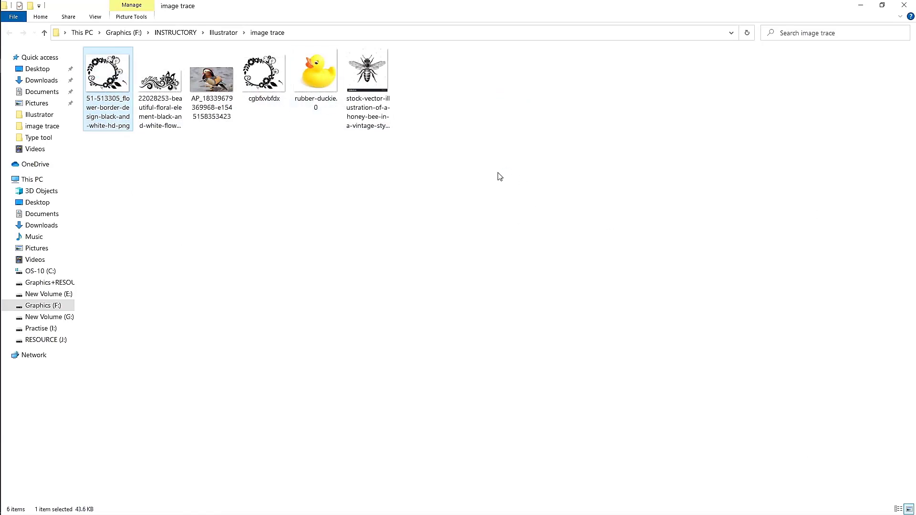
# Place the cgbfxvbfdx picture from File Explorer on the Illustrator artboard and embed it
pyautogui.moveTo(268, 80); pyautogui.dragTo(536, 362)
pyautogui.scroll(-2, 301, 124)
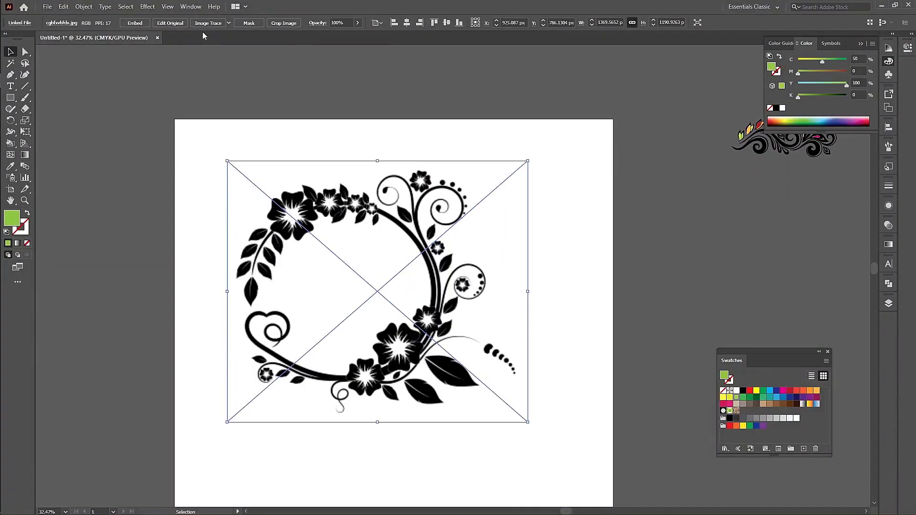
pyautogui.click(135, 23)
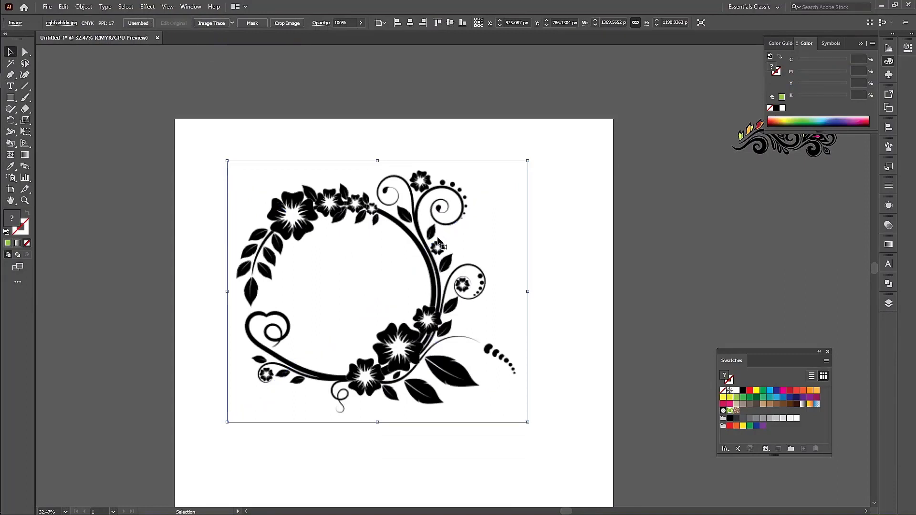
# Try a default Image Trace on the embedded flower border and undo it
pyautogui.click(208, 23)
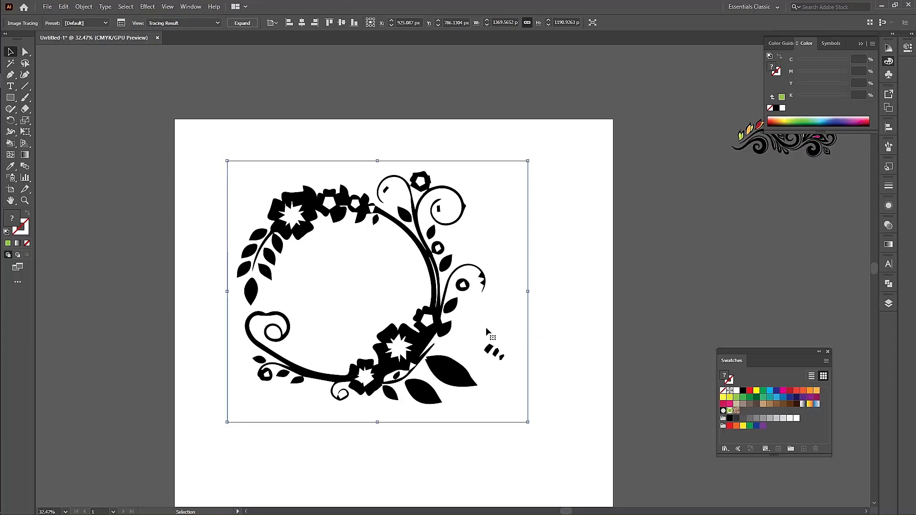
pyautogui.hotkey('ctrl', 'z')
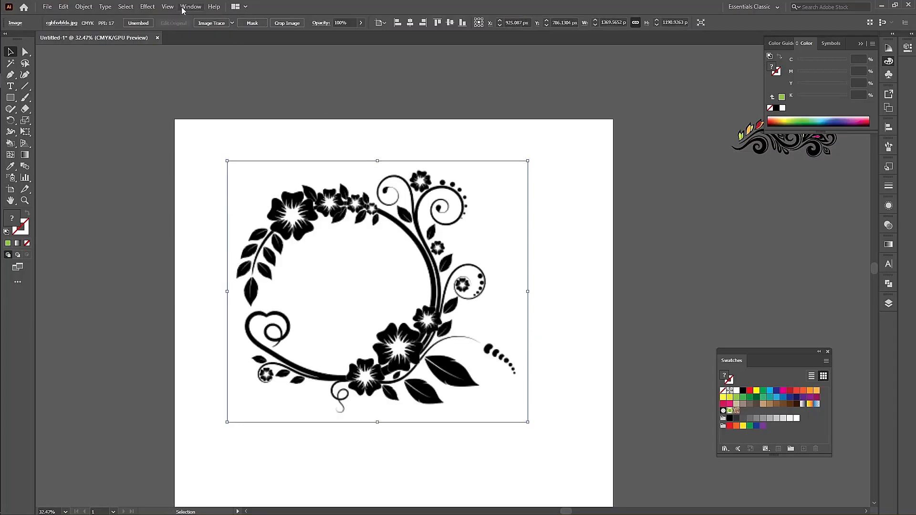
# Open the Image Trace settings for the flower border, turn on the preview, and expand the advanced options
pyautogui.click(196, 8)
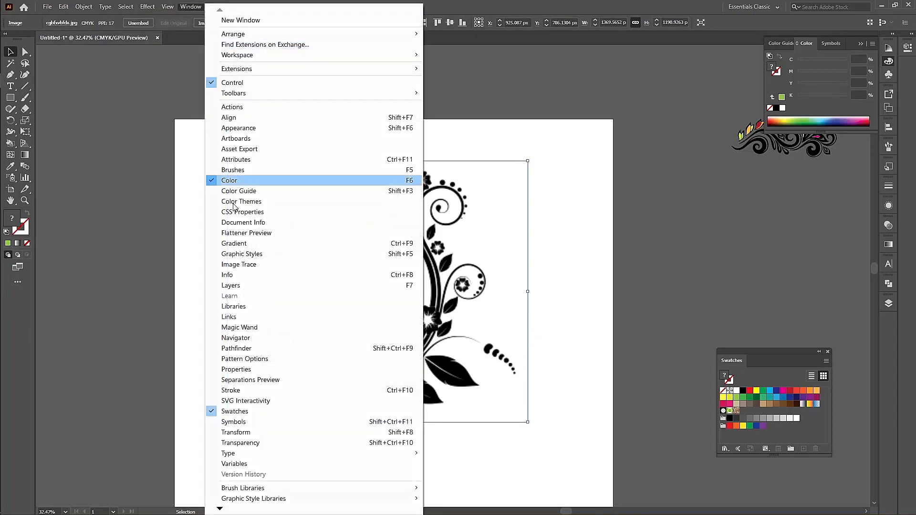
pyautogui.click(243, 265)
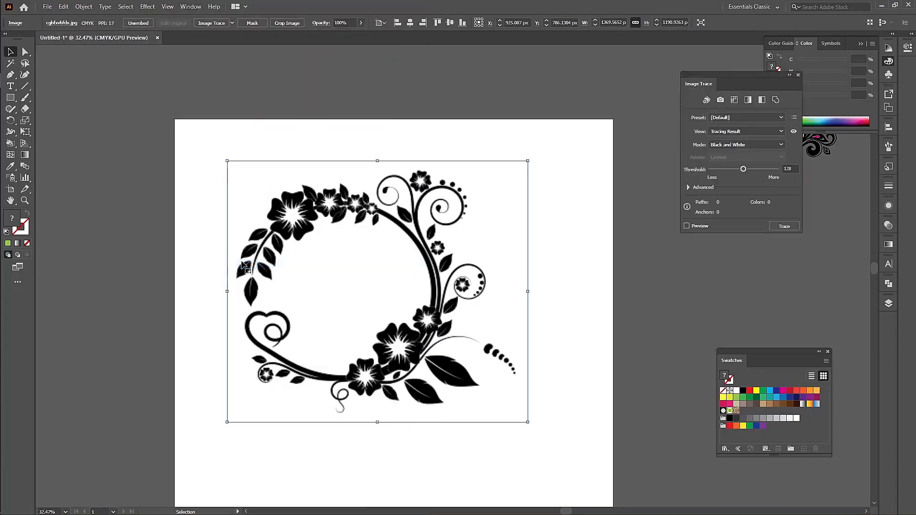
pyautogui.click(692, 227)
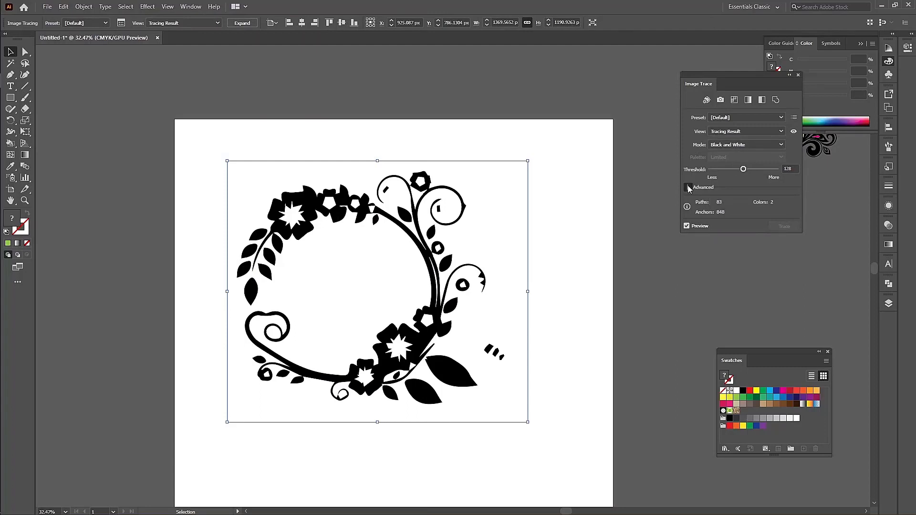
pyautogui.click(688, 187)
# Set the tracing's threshold to 201, noise to 58 px, and paths to 90%
pyautogui.moveTo(747, 170); pyautogui.dragTo(750, 170)
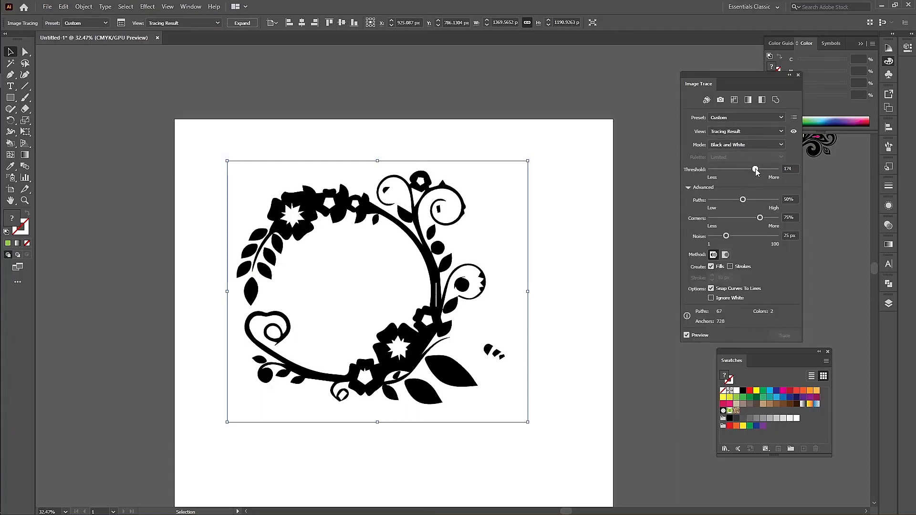
pyautogui.moveTo(762, 170); pyautogui.dragTo(763, 169)
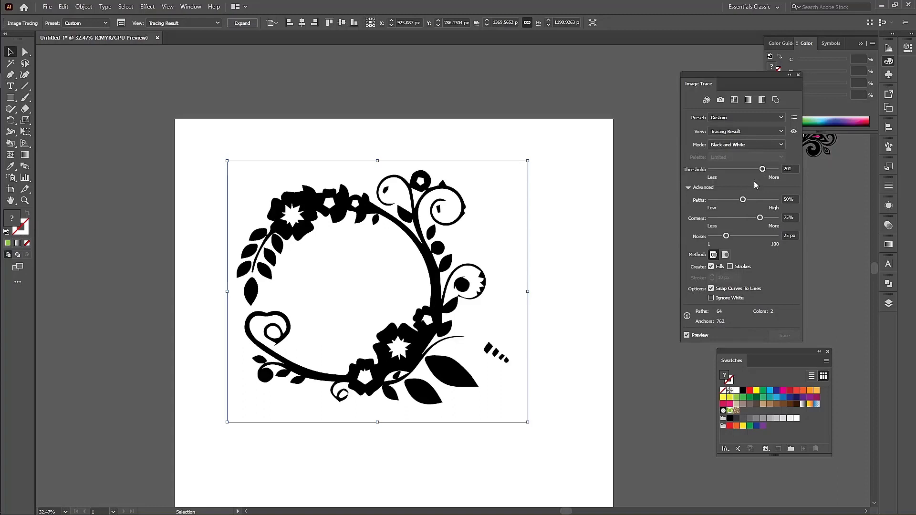
pyautogui.moveTo(731, 234); pyautogui.dragTo(747, 239)
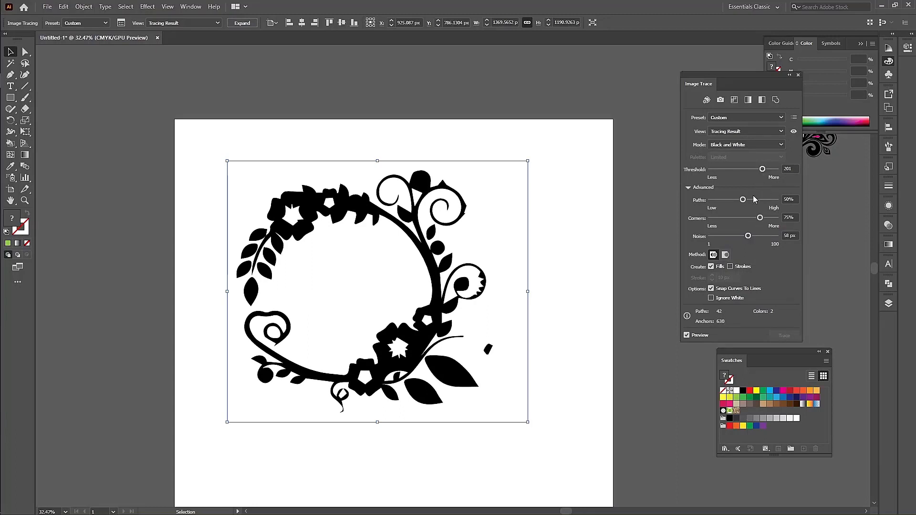
pyautogui.moveTo(744, 200); pyautogui.dragTo(749, 200)
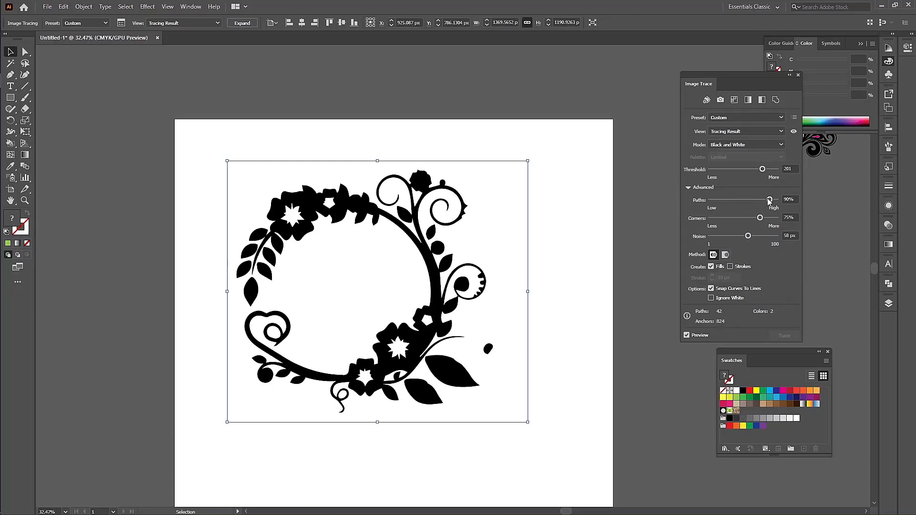
# Try the Grayscale tracing mode on the flower border and return to Black and White
pyautogui.click(767, 141)
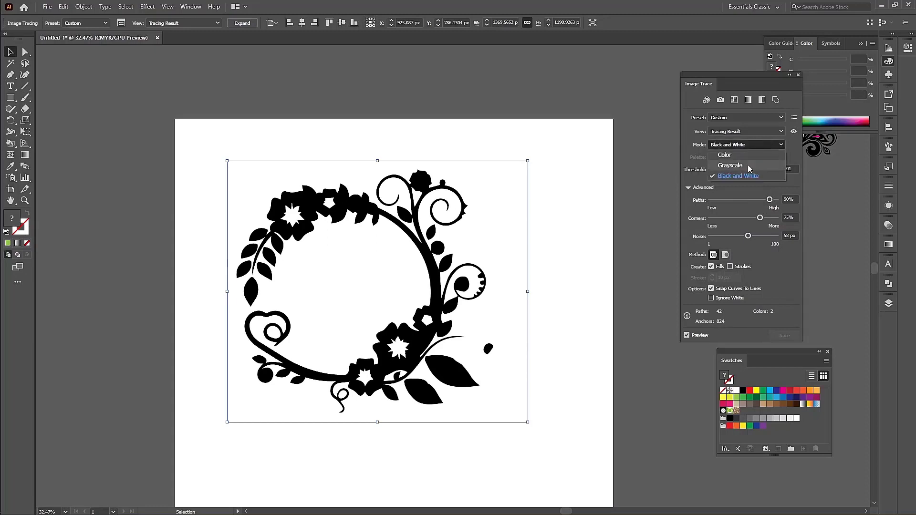
pyautogui.click(748, 165)
pyautogui.click(771, 142)
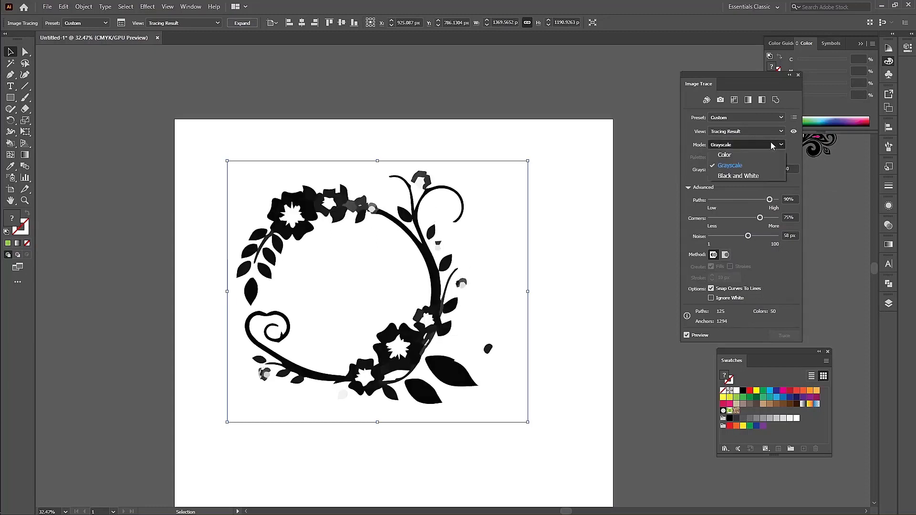
pyautogui.click(755, 176)
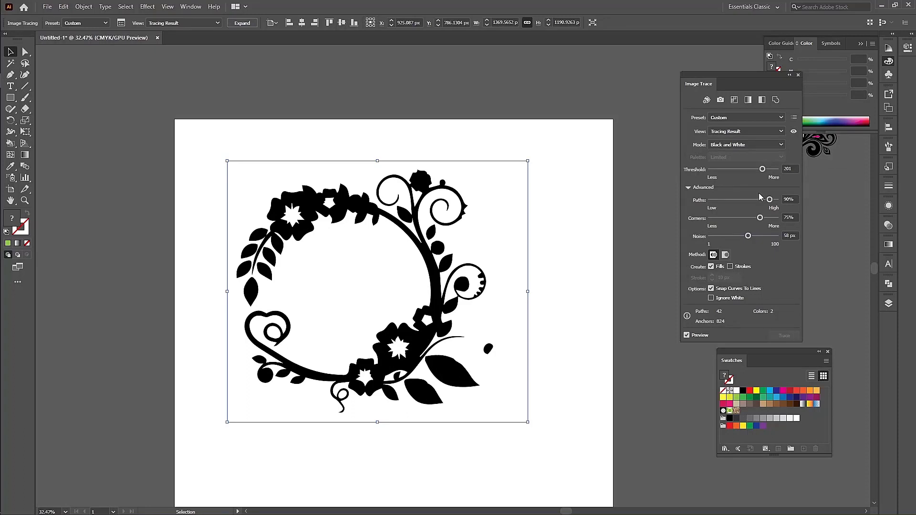
# Set the tracing threshold to 169 and expand the result into editable paths
pyautogui.moveTo(762, 169); pyautogui.dragTo(769, 169)
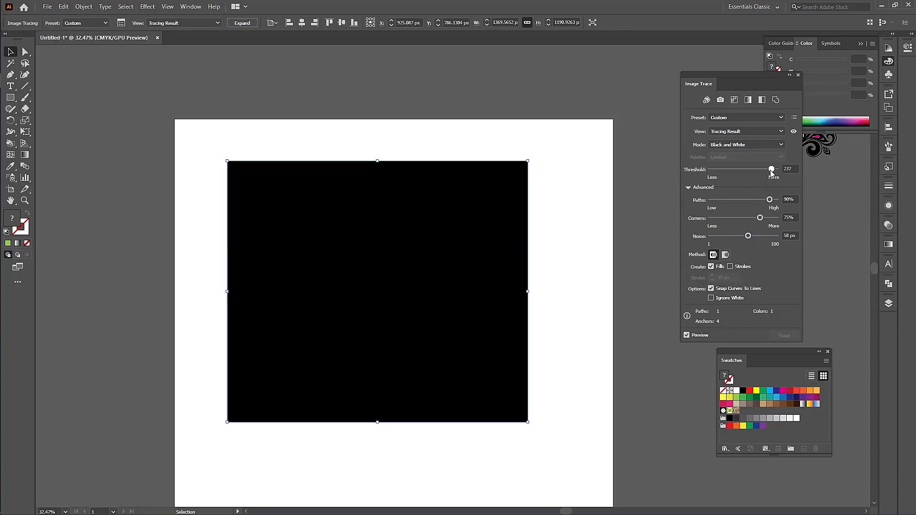
pyautogui.moveTo(775, 170); pyautogui.dragTo(768, 173)
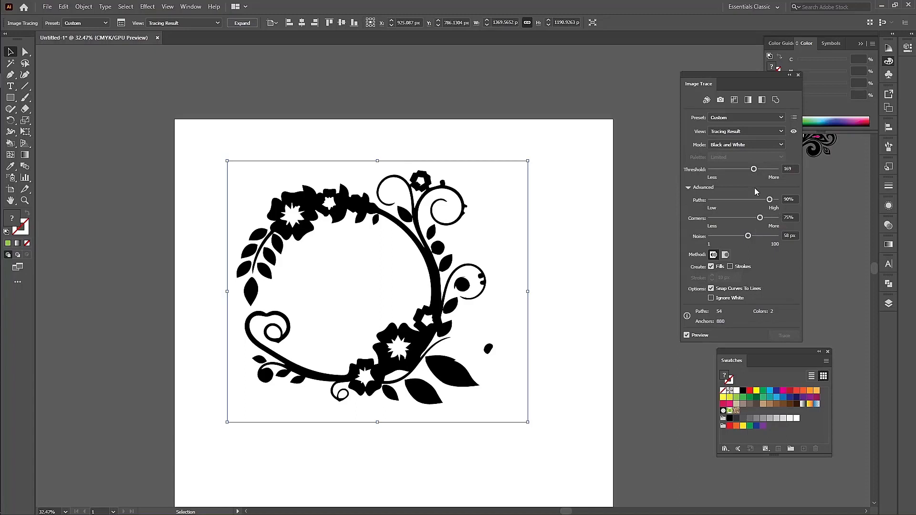
pyautogui.click(244, 23)
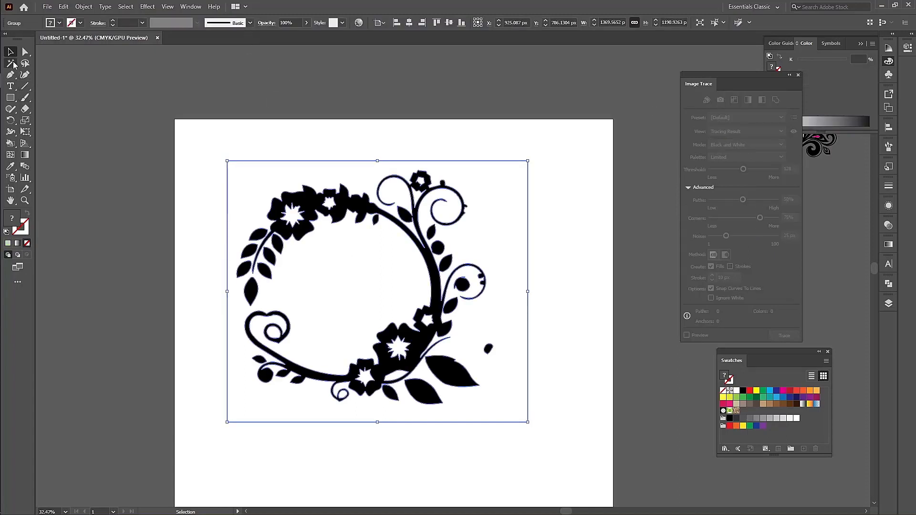
# Select all white areas of the expanded flower border with the Magic Wand and delete them
pyautogui.click(13, 65)
pyautogui.click(249, 180)
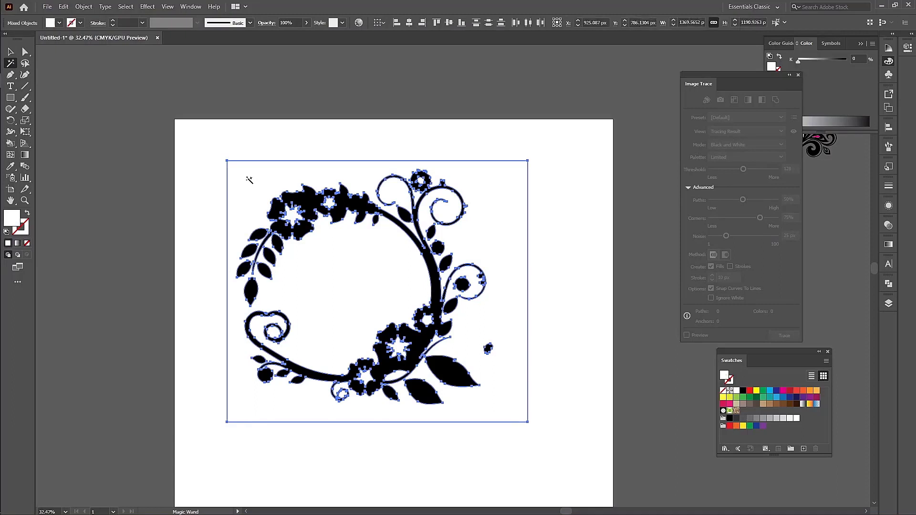
pyautogui.press('Delete')
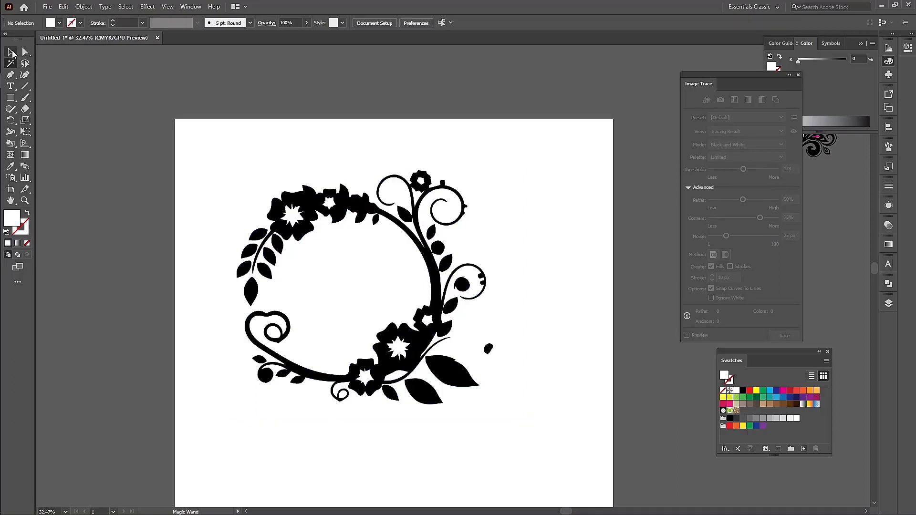
# Scale the whole flower border down to about 546 × 498 px and place it off the artboard's upper-left corner
pyautogui.press('v')
pyautogui.moveTo(267, 166); pyautogui.dragTo(494, 394)
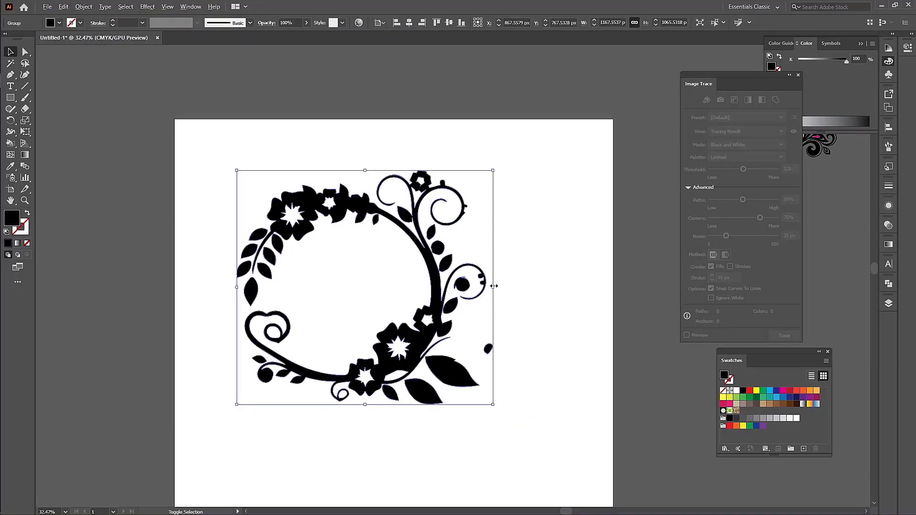
pyautogui.moveTo(492, 285); pyautogui.dragTo(557, 305)
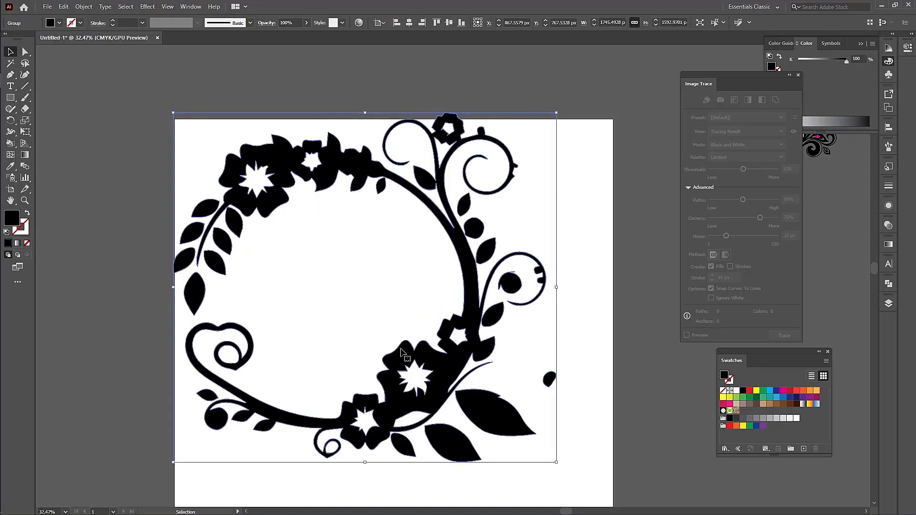
pyautogui.moveTo(557, 288); pyautogui.dragTo(132, 97)
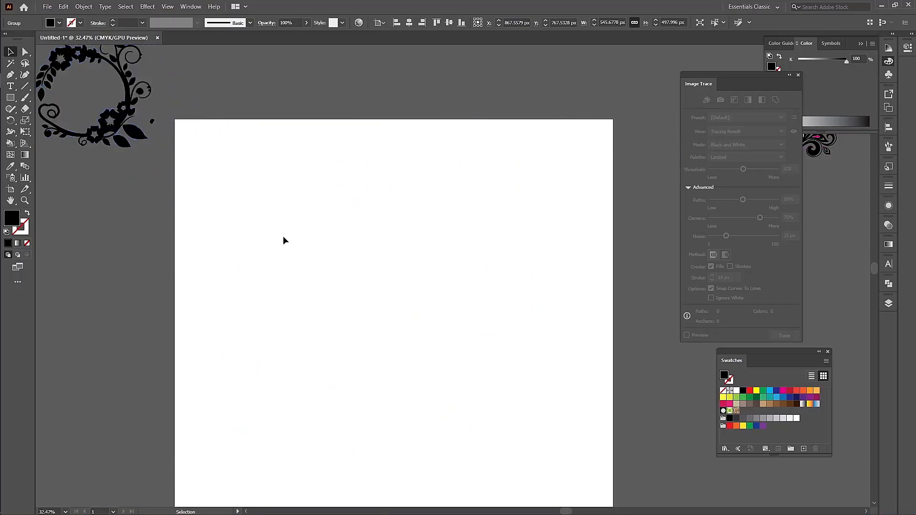
pyautogui.click(283, 236)
# Try enlarging the colored floral ornament beside the artboard, and undo the scaling
pyautogui.moveTo(170, 217)
pyautogui.mouseDown()
pyautogui.moveTo(551, 326)
pyautogui.moveTo(279, 177)
pyautogui.mouseUp()
pyautogui.moveTo(458, 399); pyautogui.dragTo(270, 428)
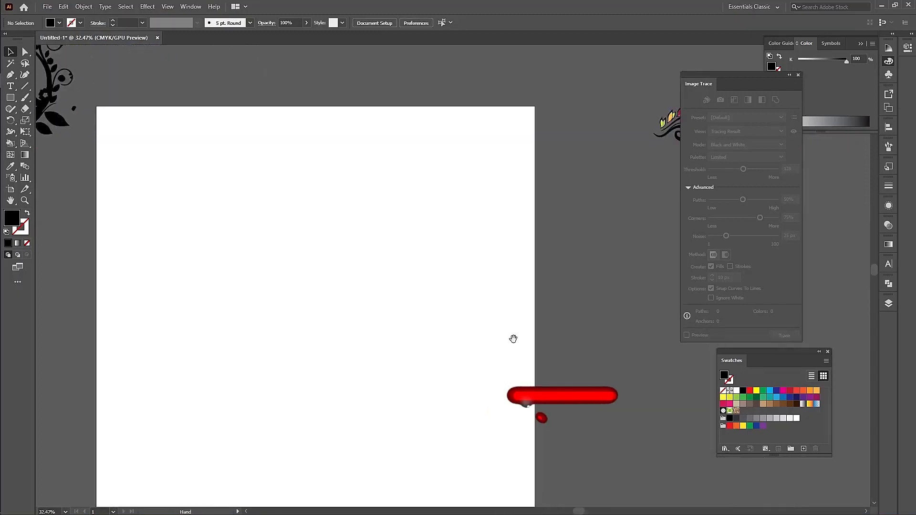
pyautogui.moveTo(513, 339); pyautogui.dragTo(343, 382)
pyautogui.moveTo(453, 142); pyautogui.dragTo(623, 247)
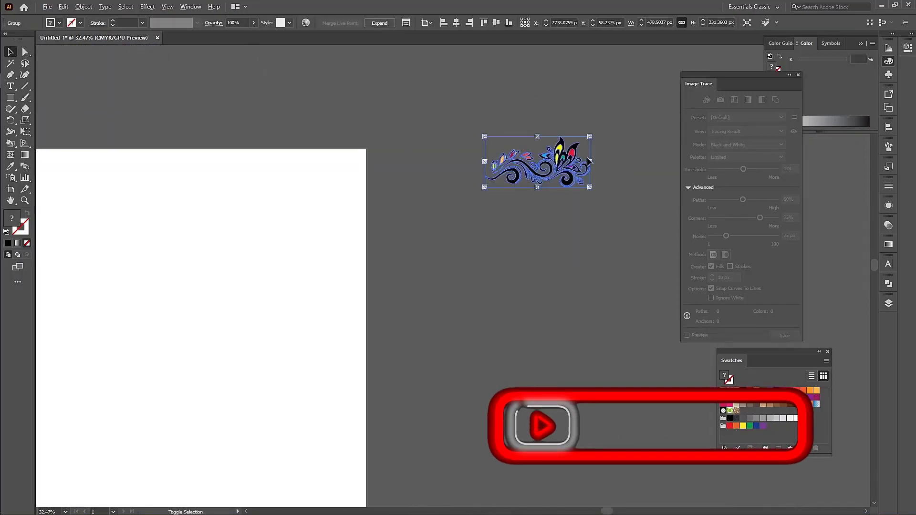
pyautogui.moveTo(591, 163); pyautogui.dragTo(685, 173)
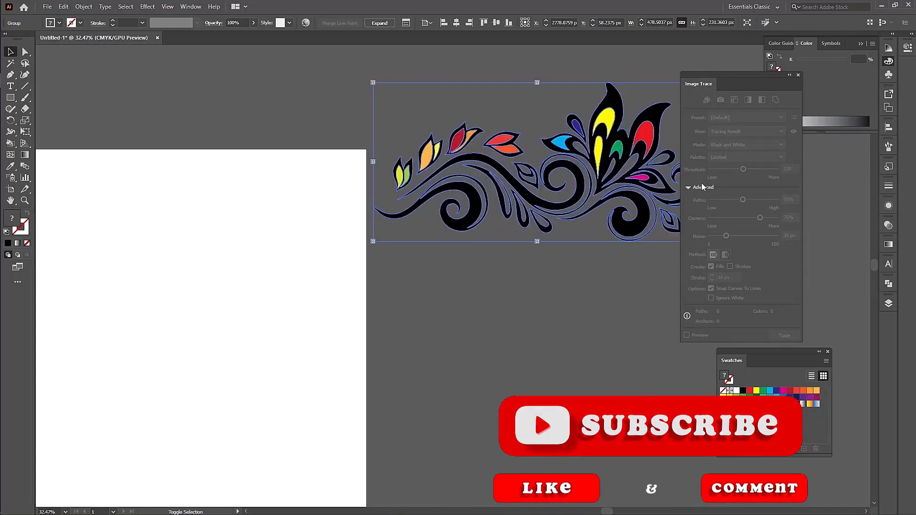
pyautogui.hotkey('ctrl', 'z')
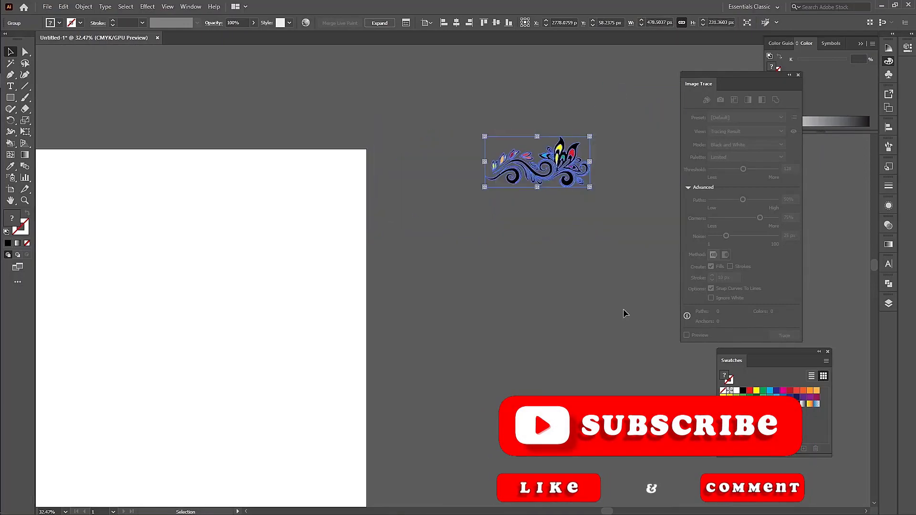
# Place the rubber-duckie image from the image trace folder onto the artboard and run Image Trace on it
pyautogui.hotkey('ctrl', '-')
pyautogui.hotkey('ctrl', '-')
pyautogui.moveTo(498, 224); pyautogui.dragTo(582, 101)
pyautogui.click(19, 69)
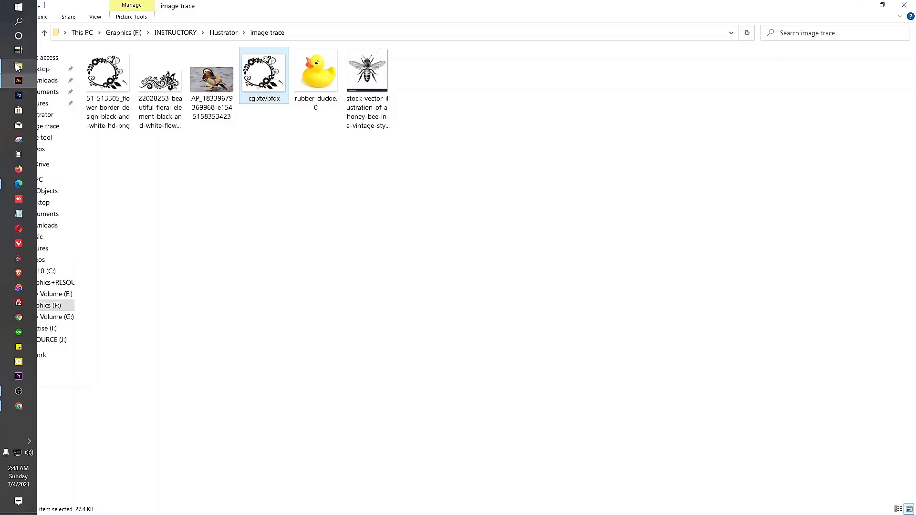
pyautogui.moveTo(327, 80)
pyautogui.mouseDown()
pyautogui.moveTo(37, 96)
pyautogui.moveTo(4, 85)
pyautogui.moveTo(7, 143)
pyautogui.moveTo(1, 67)
pyautogui.moveTo(24, 67)
pyautogui.moveTo(14, 84)
pyautogui.moveTo(379, 297)
pyautogui.moveTo(359, 262)
pyautogui.mouseUp()
pyautogui.click(145, 23)
pyautogui.click(228, 23)
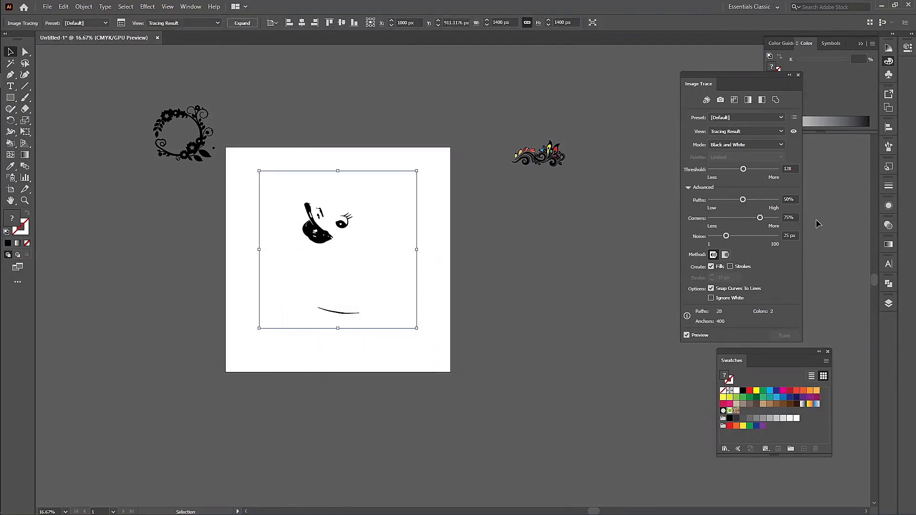
# Set the duck tracing to Color mode with 30 colors, 58% paths and 49 px noise
pyautogui.click(753, 136)
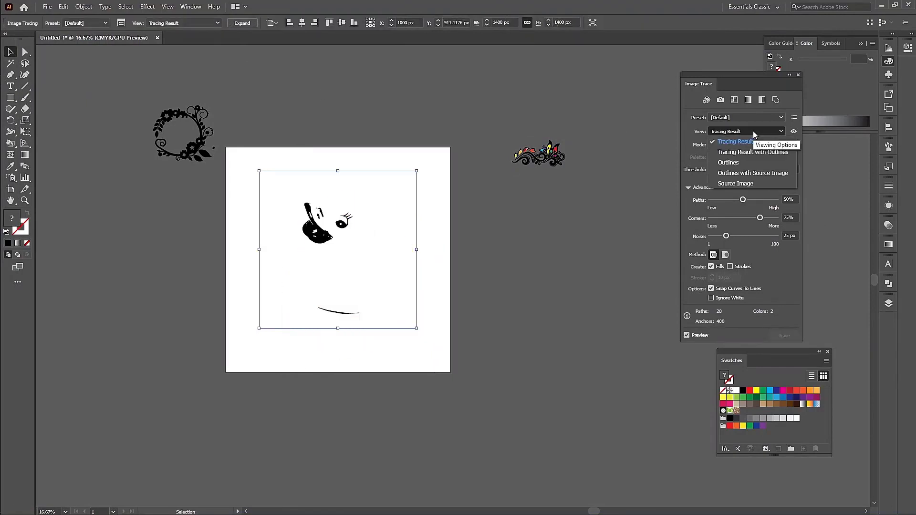
pyautogui.click(754, 131)
pyautogui.click(766, 144)
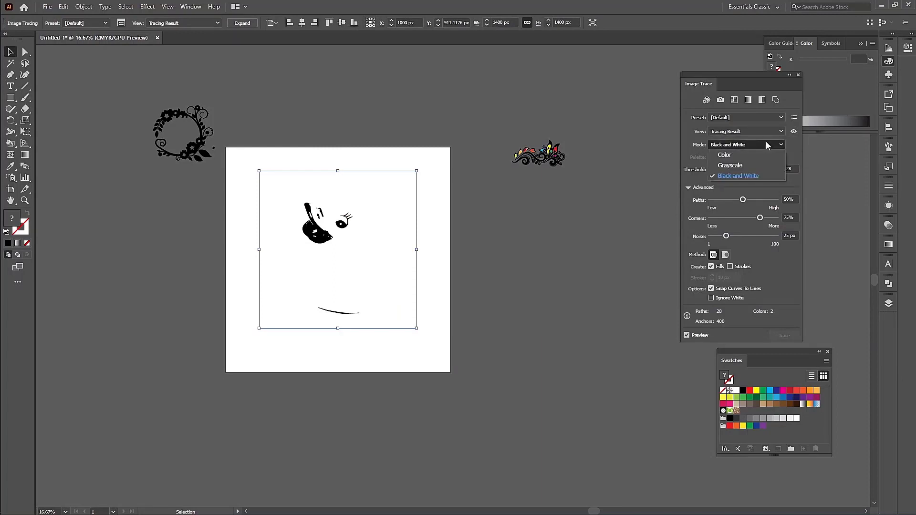
pyautogui.click(749, 153)
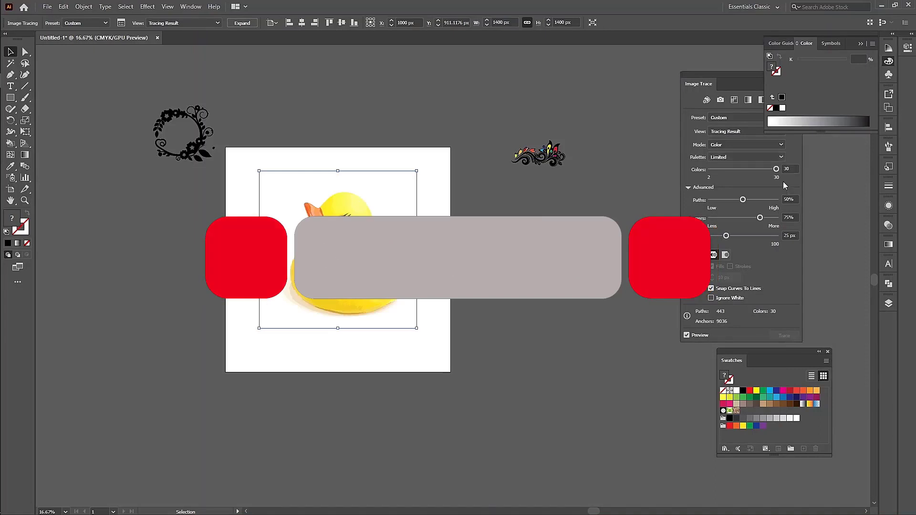
pyautogui.moveTo(744, 201); pyautogui.dragTo(749, 201)
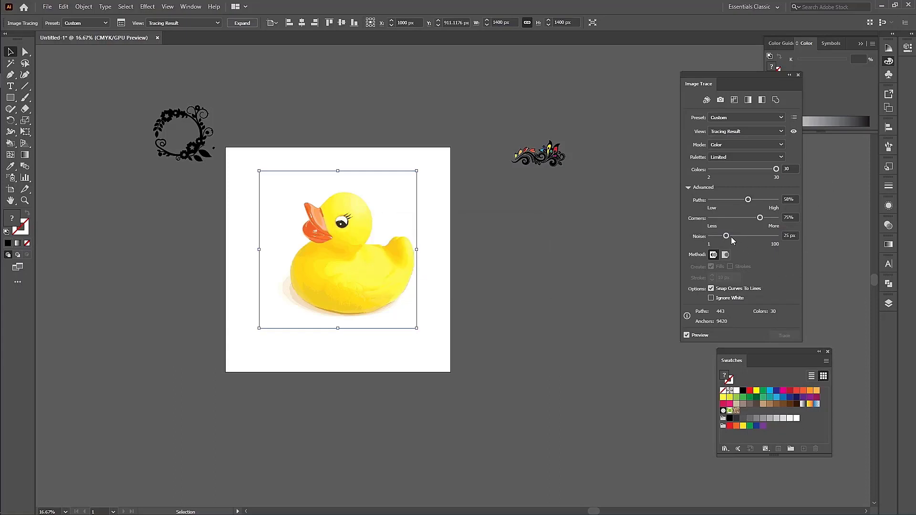
pyautogui.moveTo(743, 234); pyautogui.dragTo(744, 234)
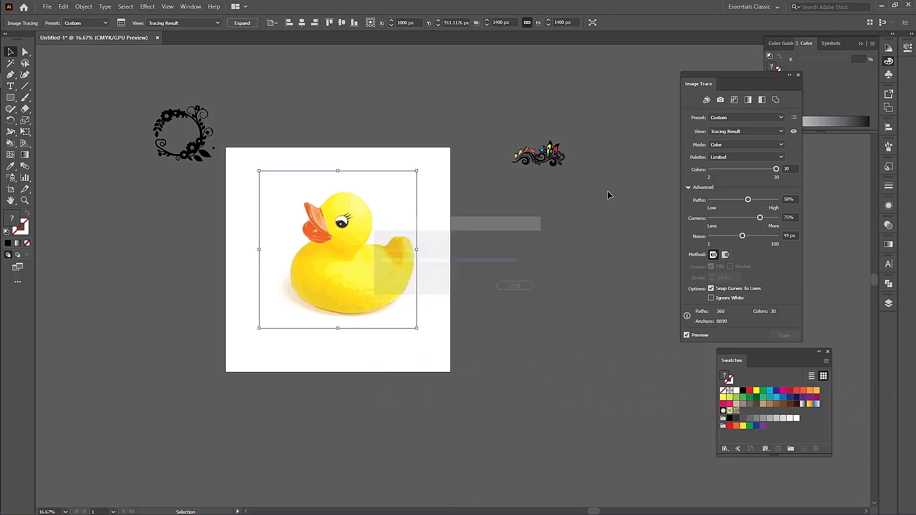
# Apply the High Color tracing preset to the duck and expand the result into editable paths
pyautogui.click(721, 100)
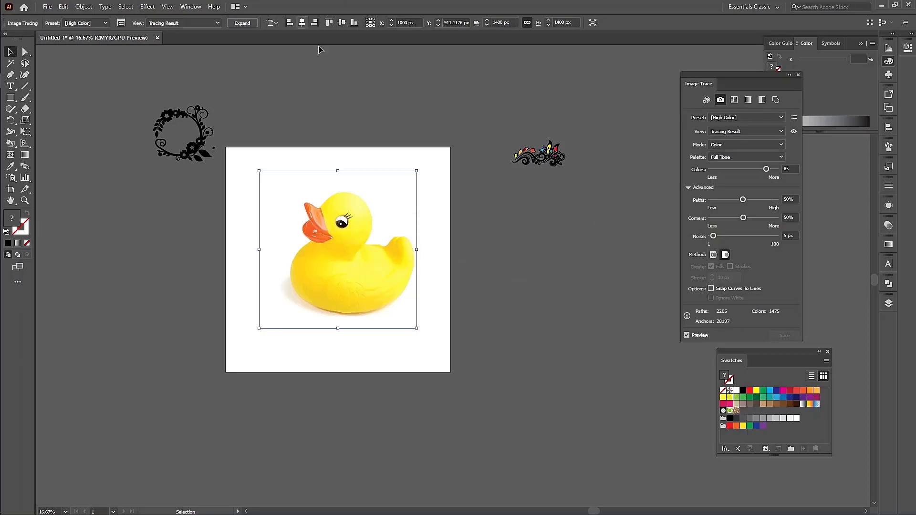
pyautogui.click(242, 23)
# Try moving the expanded duck off the artboard, and undo the move
pyautogui.moveTo(293, 198); pyautogui.dragTo(295, 198)
pyautogui.moveTo(481, 278); pyautogui.dragTo(495, 292)
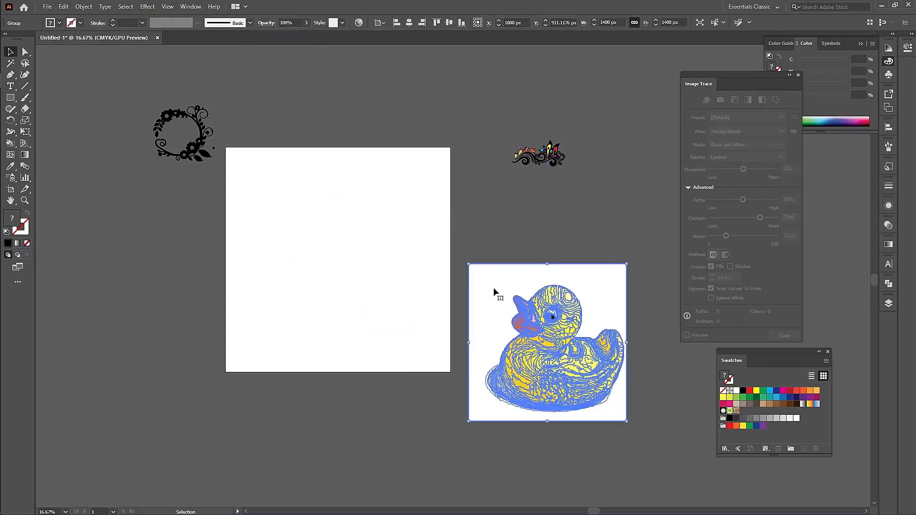
pyautogui.hotkey('ctrl', 'z')
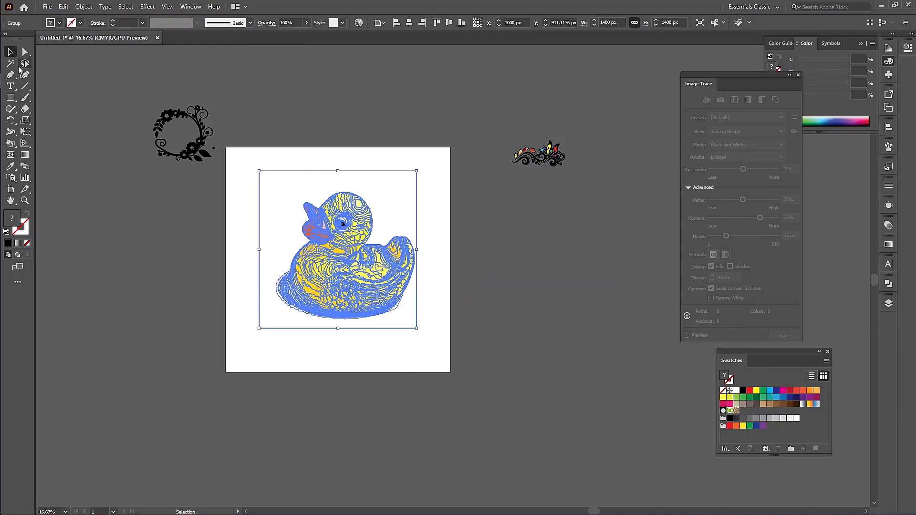
# Select the white background around the expanded duck with the Magic Wand and delete it
pyautogui.press('y')
pyautogui.click(282, 190)
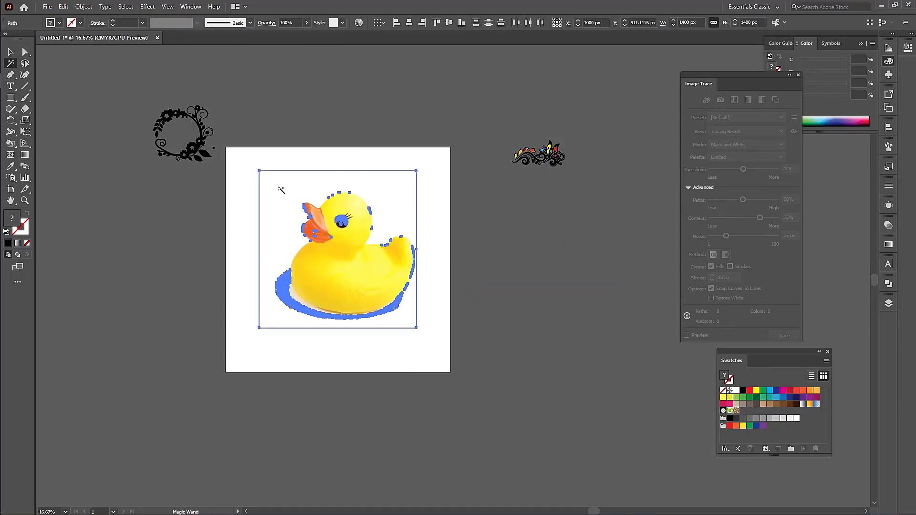
pyautogui.press('Delete')
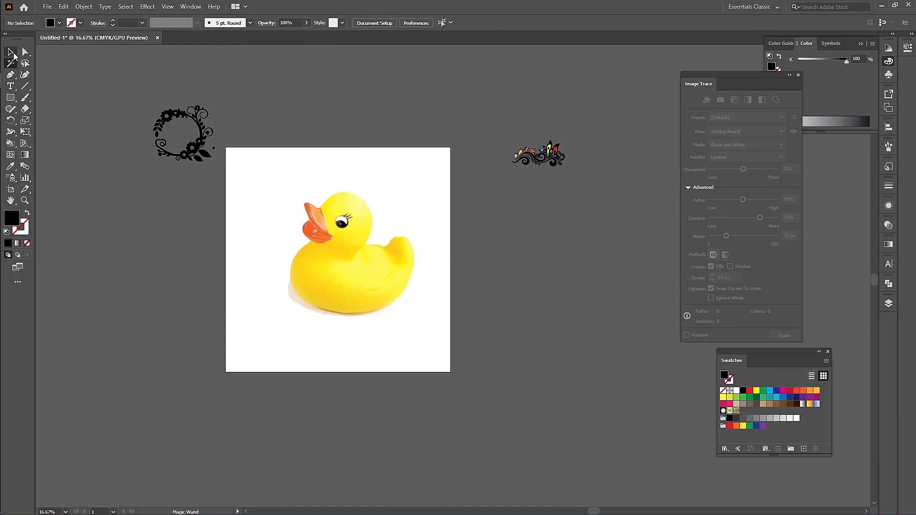
# Scale the duck group up to about 2807 × 2758 px
pyautogui.click(12, 53)
pyautogui.click(368, 256)
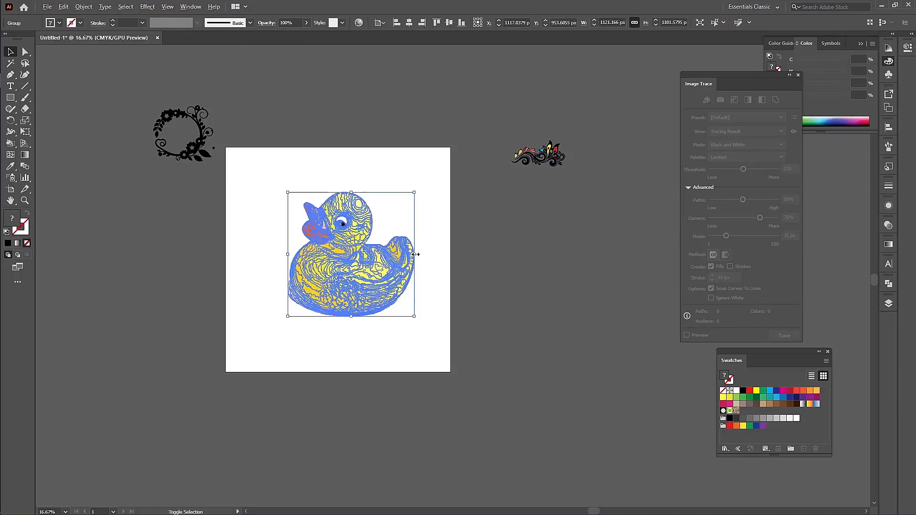
pyautogui.moveTo(416, 254); pyautogui.dragTo(619, 273)
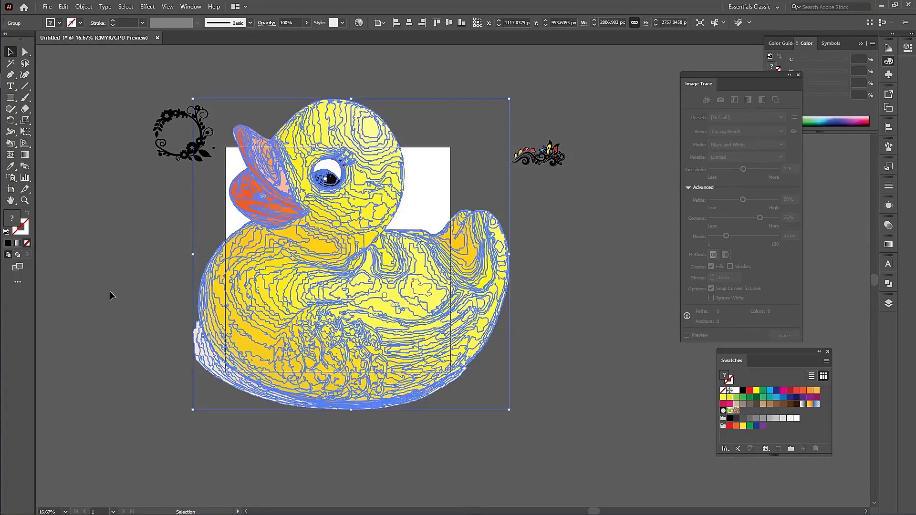
# Ungroup the enlarged duck's paths and clear the selection
pyautogui.click(110, 292)
pyautogui.click(201, 361)
pyautogui.rightClick(202, 361)
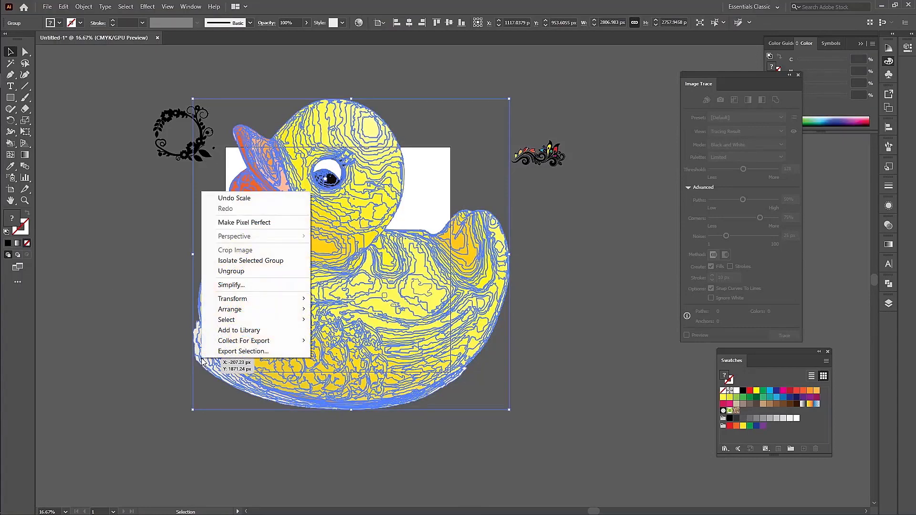
pyautogui.click(232, 271)
pyautogui.click(173, 438)
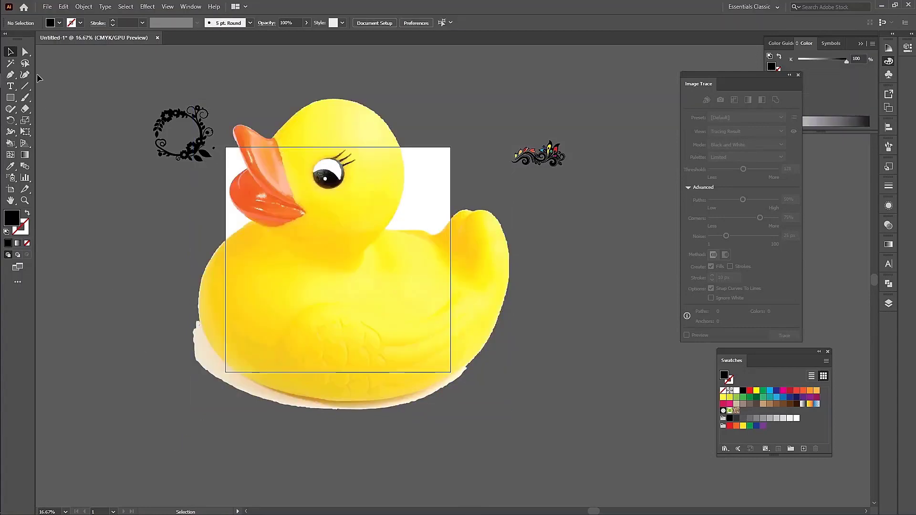
# Select the leftover pale shadow areas around the duck's base with the Magic Wand and delete them
pyautogui.click(11, 63)
pyautogui.click(201, 356)
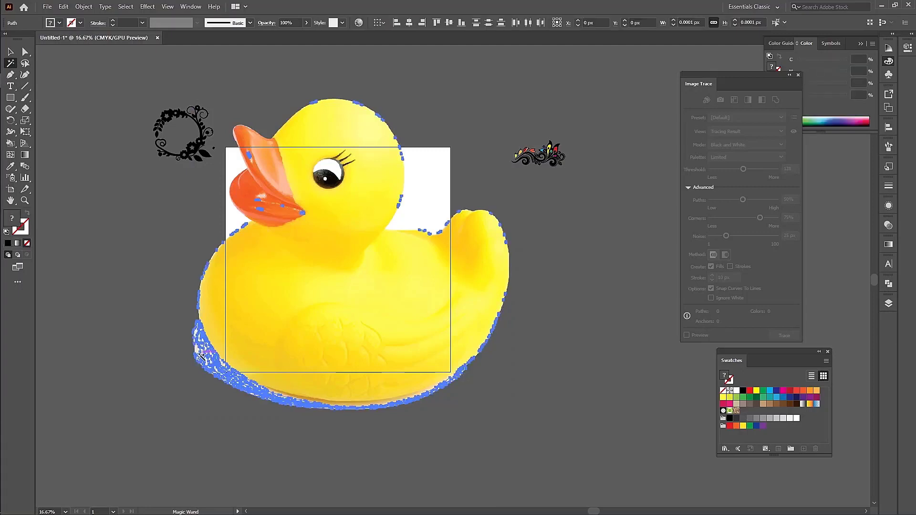
pyautogui.hotkey('ctrl', 'shift', 'a')
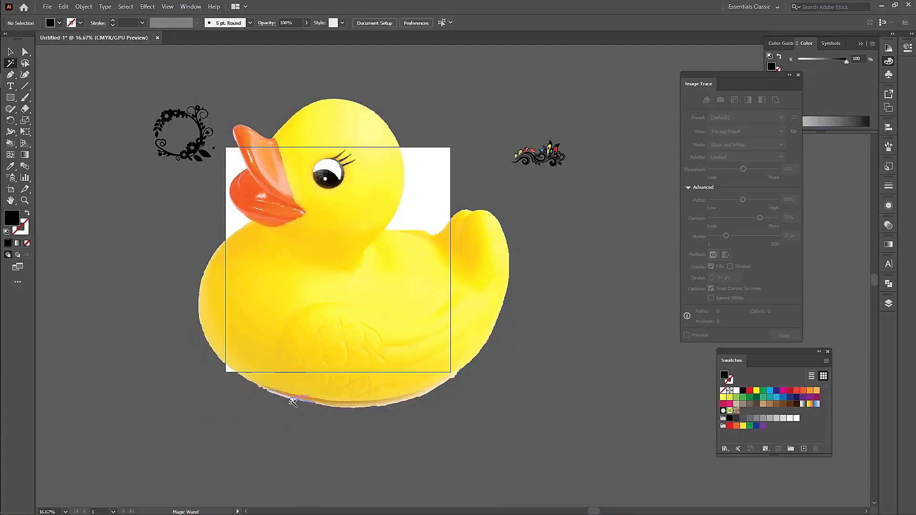
pyautogui.click(292, 403)
pyautogui.hotkey('ctrl', 'shift', 'a')
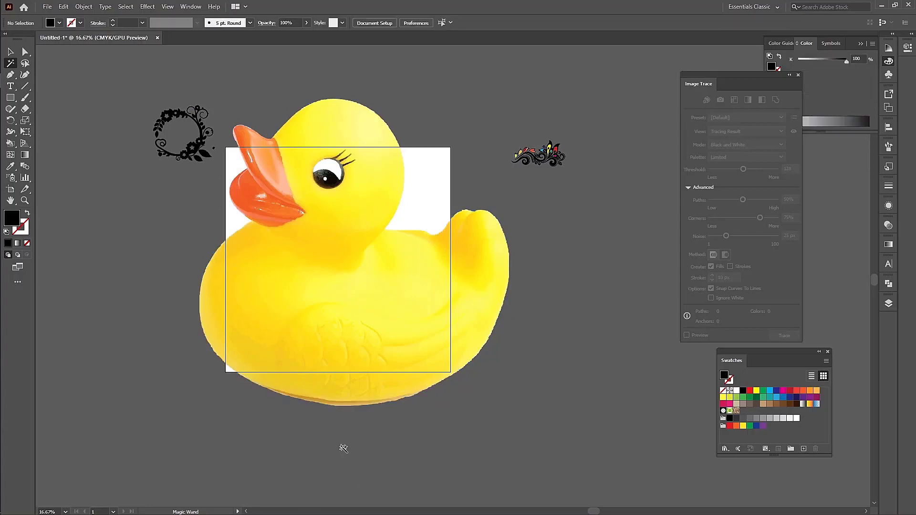
# Try to remove the dark line along the duck's bottom edge with the Magic Wand
pyautogui.click(342, 405)
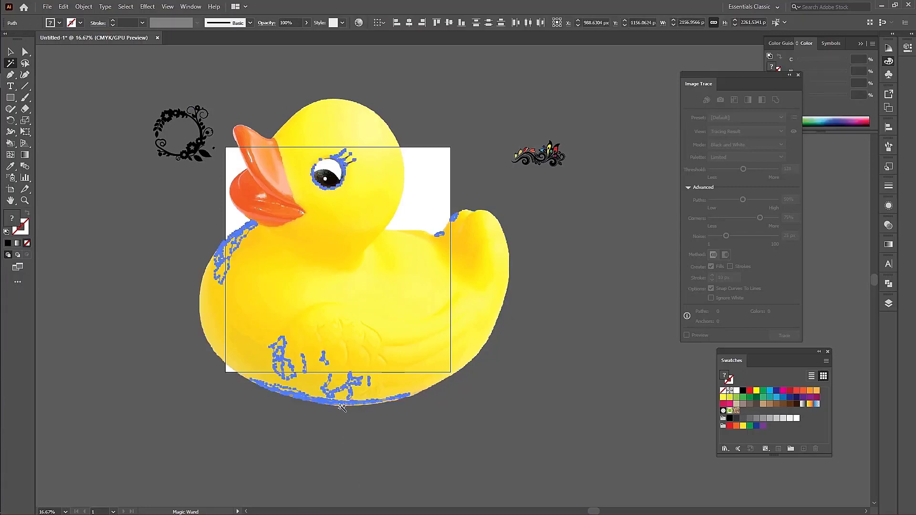
pyautogui.press('Delete')
pyautogui.click(342, 405)
pyautogui.click(10, 54)
pyautogui.click(132, 221)
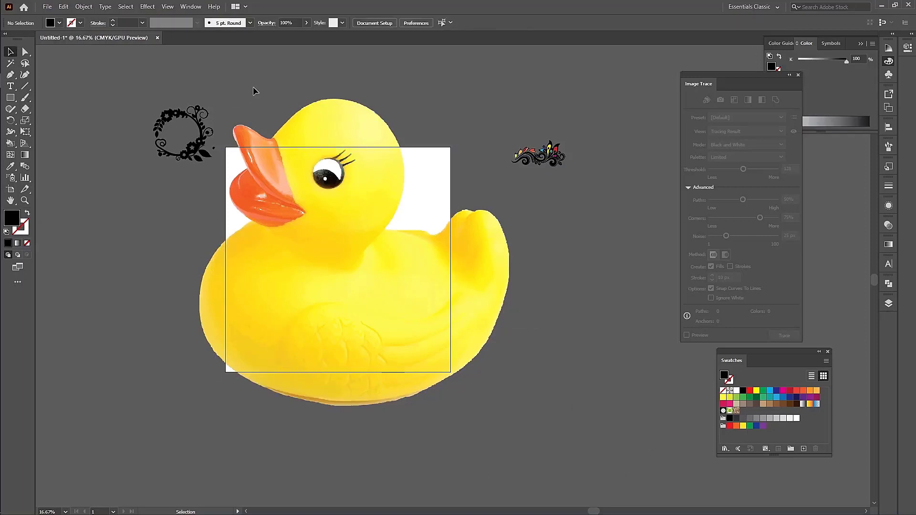
# Move the colored floral ornament and the flower border farther away from the duck
pyautogui.moveTo(253, 87)
pyautogui.mouseDown()
pyautogui.moveTo(463, 435)
pyautogui.moveTo(513, 459)
pyautogui.mouseUp()
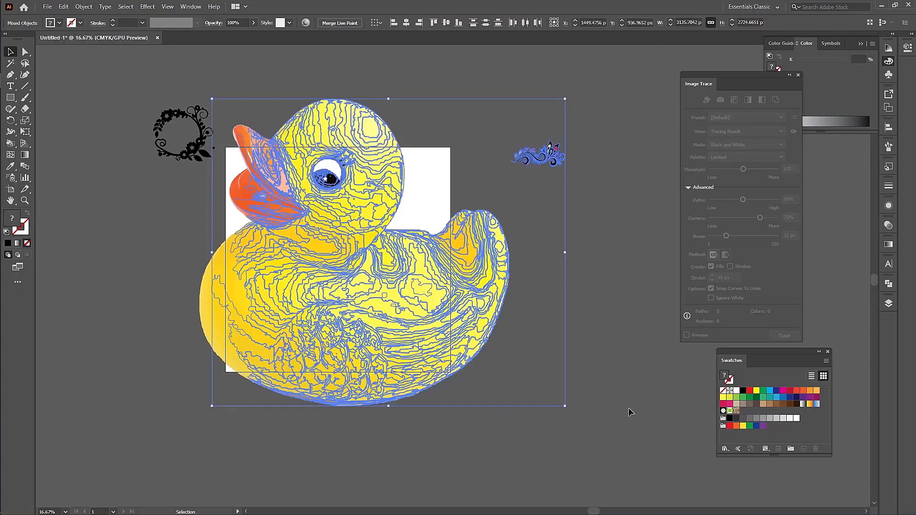
pyautogui.click(634, 411)
pyautogui.moveTo(535, 154); pyautogui.dragTo(633, 105)
pyautogui.moveTo(200, 114); pyautogui.dragTo(96, 55)
# Select all of the duck's paths and scale them down to about 597 × 592 px
pyautogui.moveTo(352, 308); pyautogui.dragTo(567, 426)
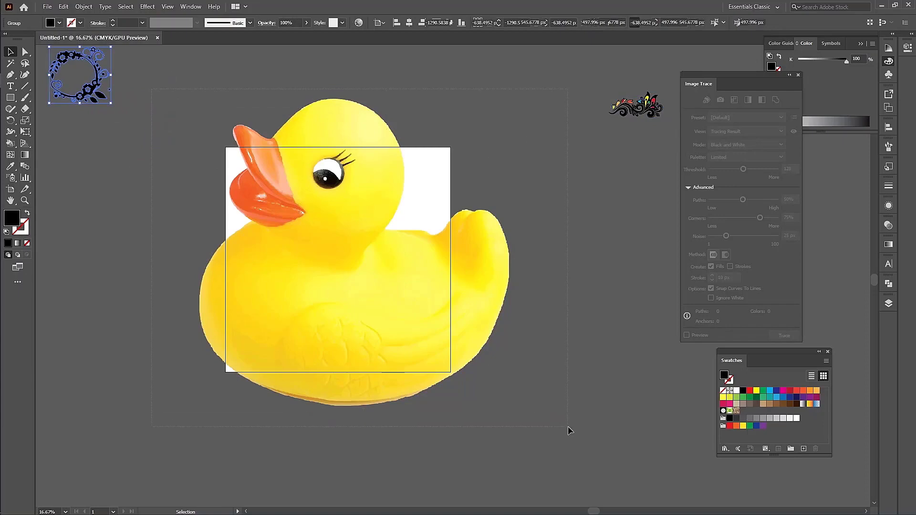
pyautogui.moveTo(510, 258); pyautogui.dragTo(389, 234)
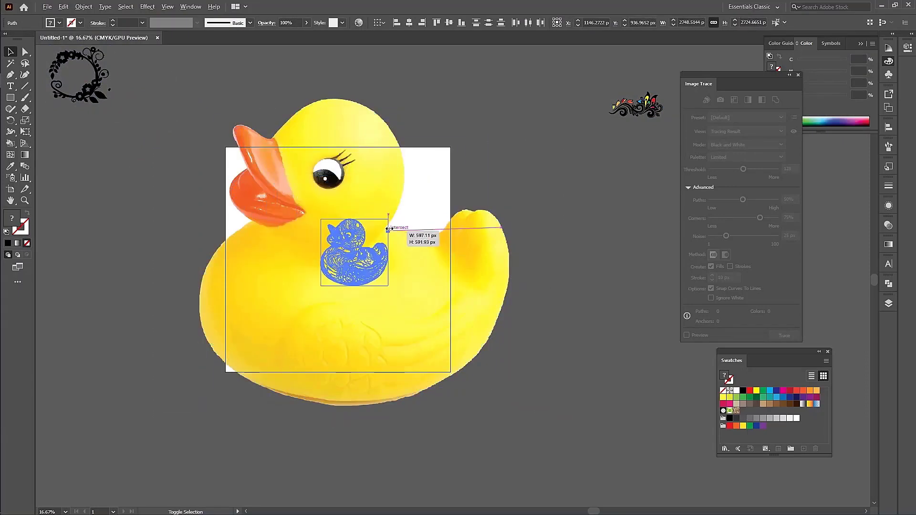
pyautogui.click(465, 300)
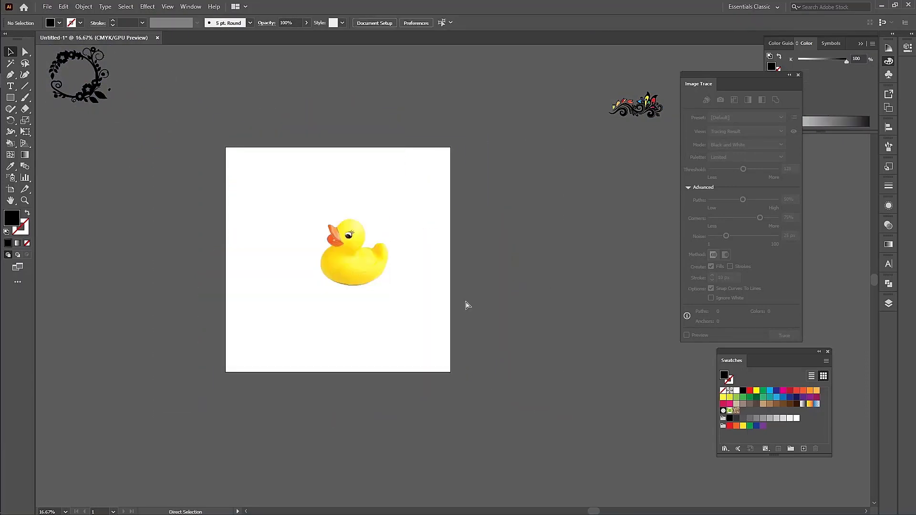
# Examine the finished duck's paths on the artboard and the colored floral ornament beside it
pyautogui.hotkey('ctrl', '0')
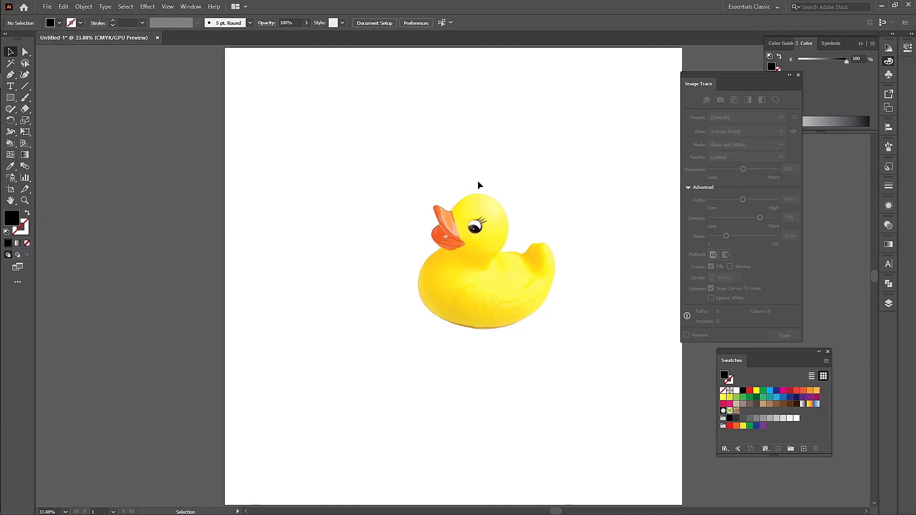
pyautogui.moveTo(425, 190); pyautogui.dragTo(585, 358)
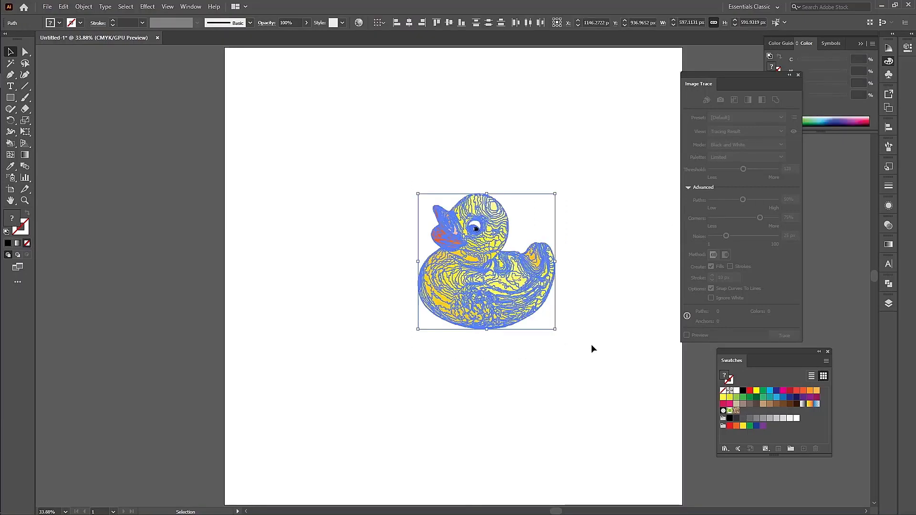
pyautogui.click(546, 139)
pyautogui.moveTo(546, 139); pyautogui.dragTo(417, 176)
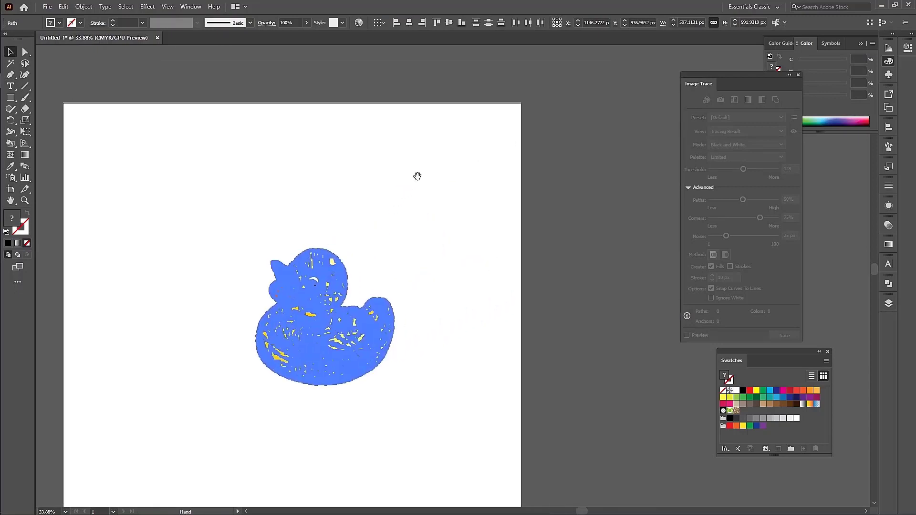
pyautogui.moveTo(518, 130); pyautogui.dragTo(407, 180)
pyautogui.moveTo(477, 172); pyautogui.dragTo(312, 209)
pyautogui.moveTo(493, 172); pyautogui.dragTo(395, 210)
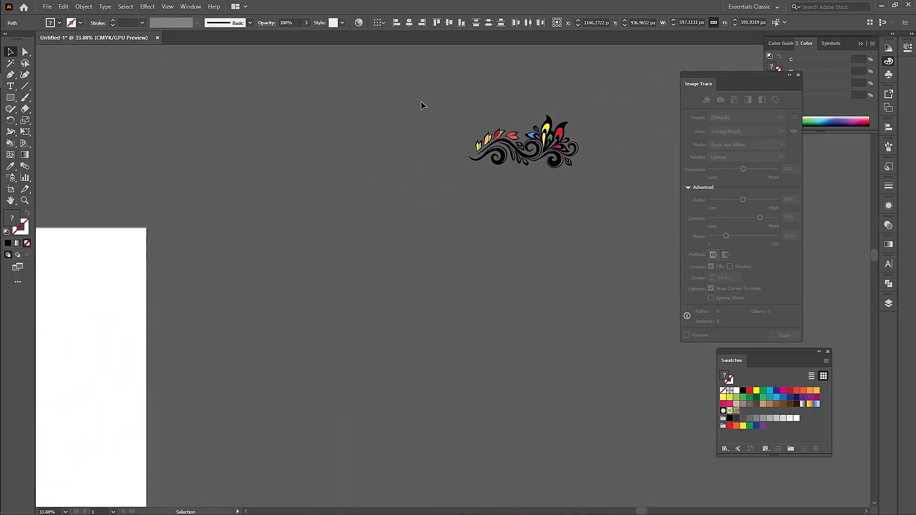
pyautogui.moveTo(626, 236); pyautogui.dragTo(626, 237)
pyautogui.click(601, 226)
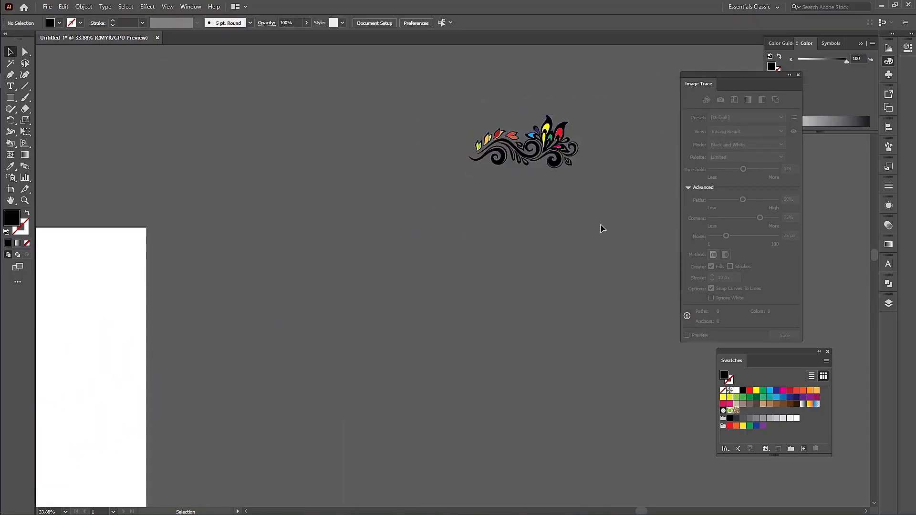